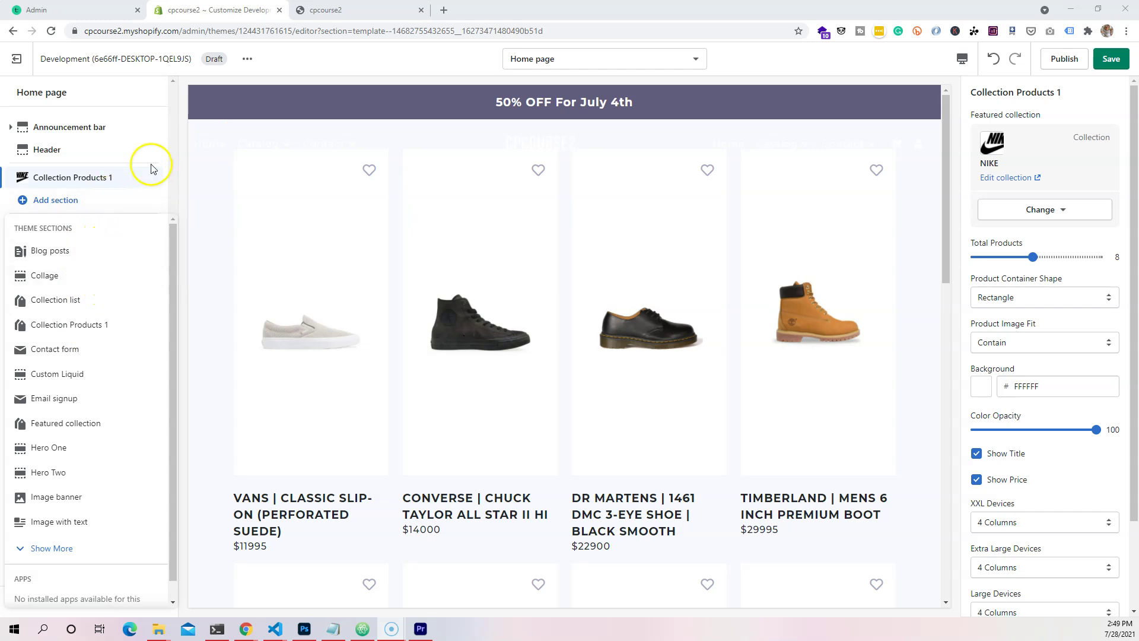
Add a Hero One section to the home page from the sections list
scroll(140, 264, down, 1)
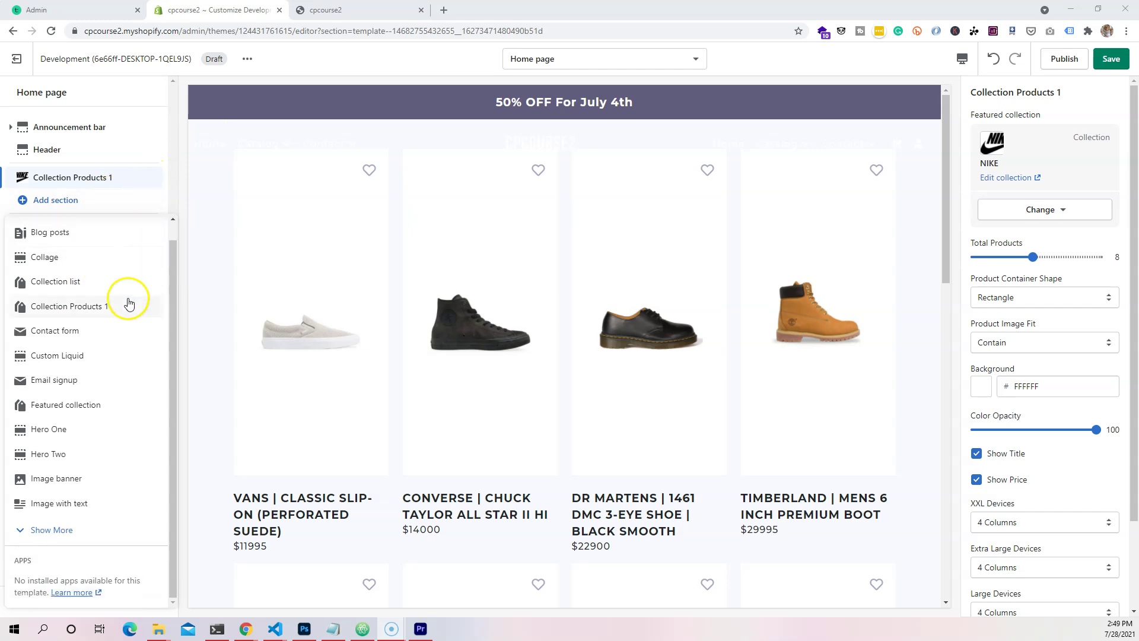
click(92, 437)
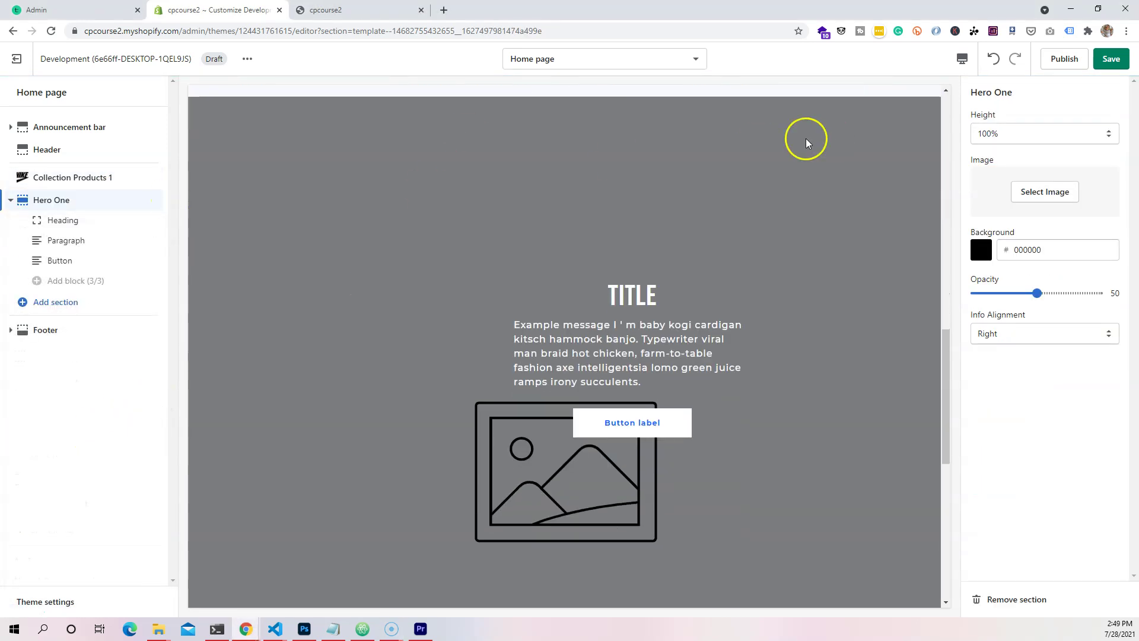
Save, then set the Hero One background image to the forest photo
click(1109, 63)
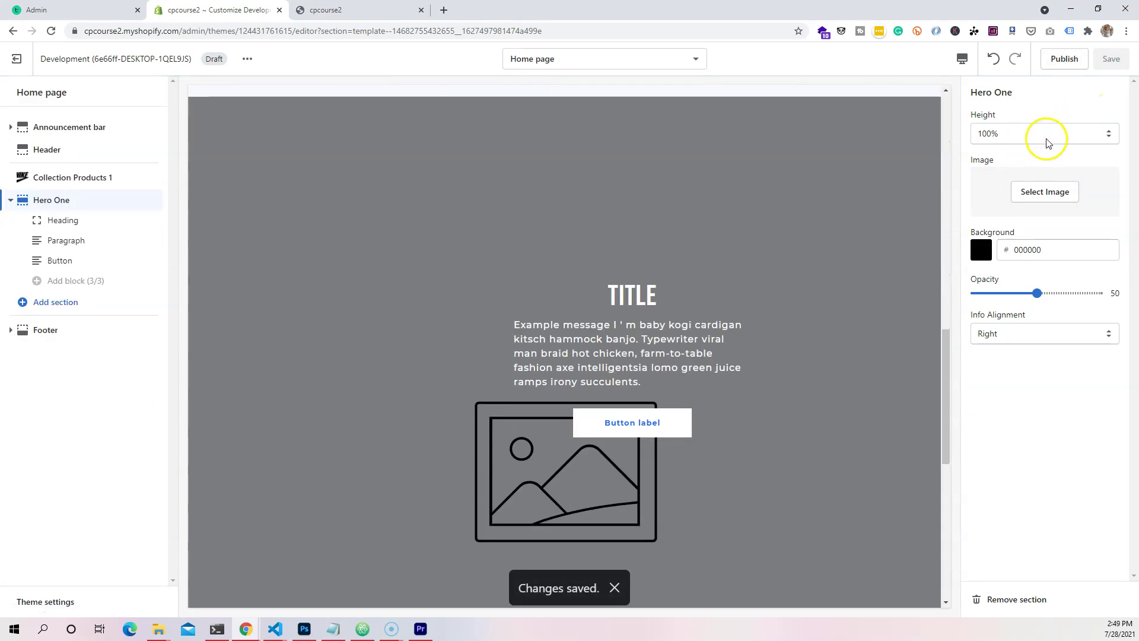
click(1044, 191)
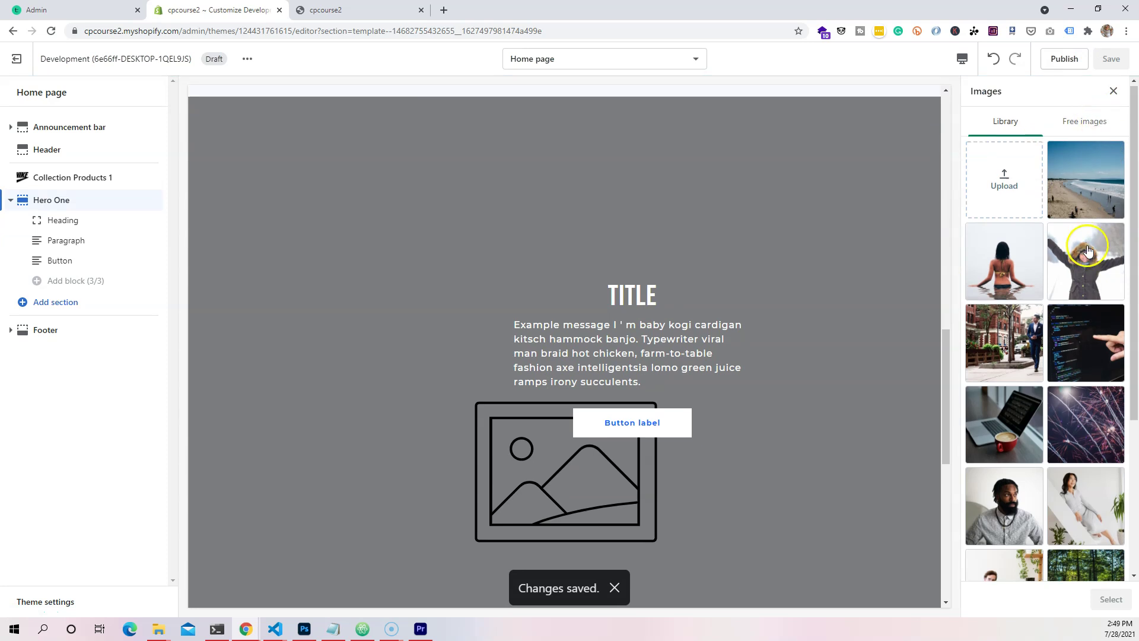
scroll(1099, 350, down, 4)
click(1099, 368)
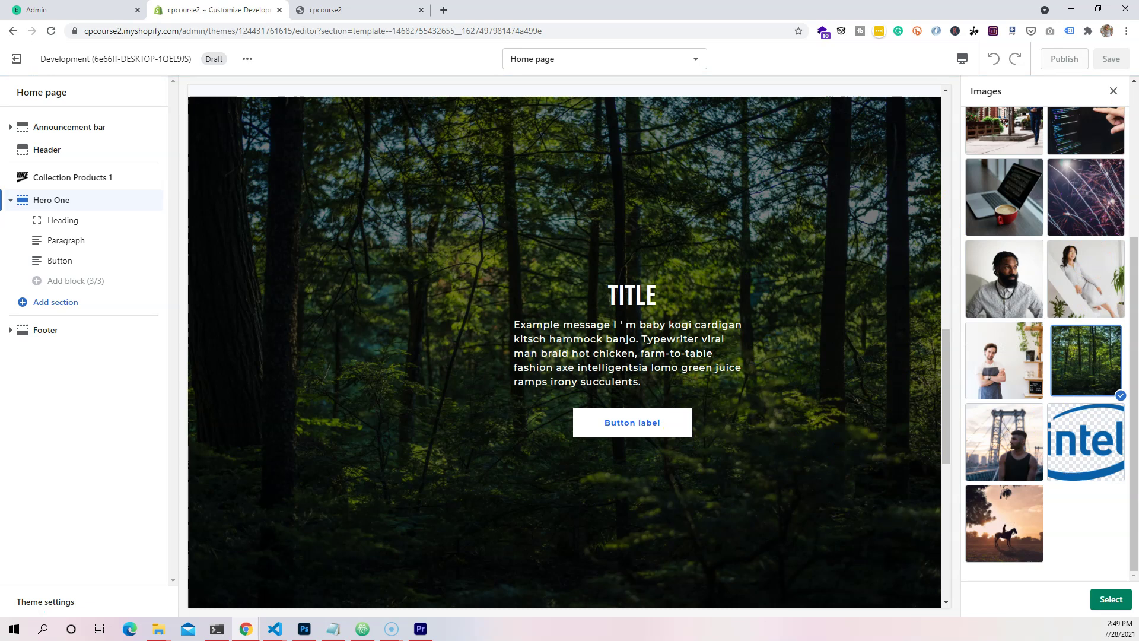
click(1111, 599)
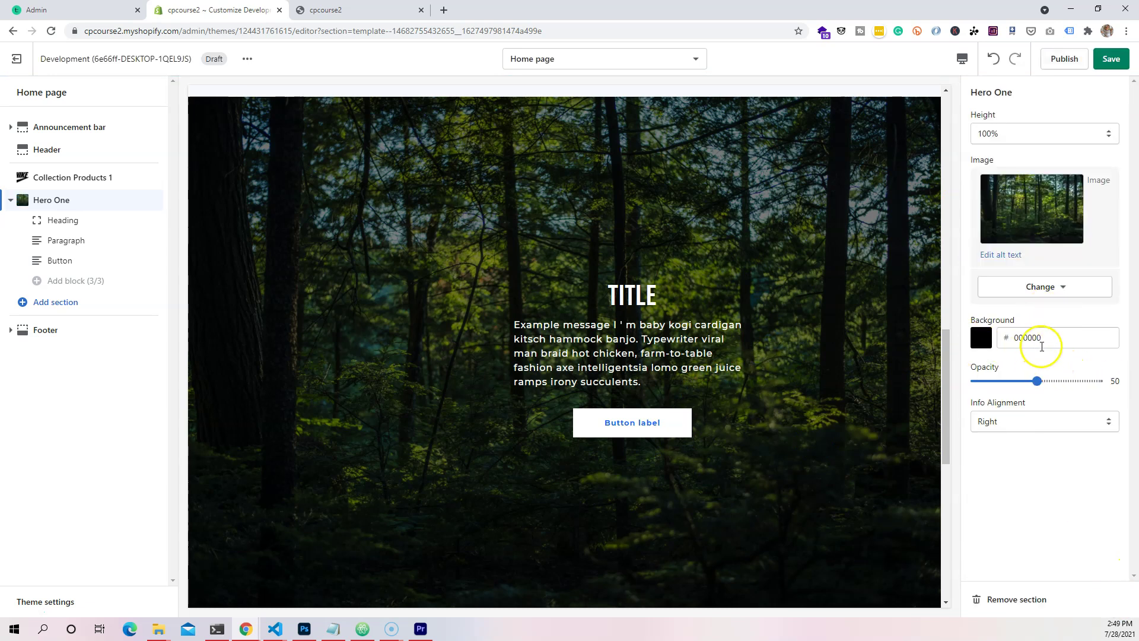
Center the hero's info alignment and hide the Paragraph block
click(1035, 422)
click(1019, 449)
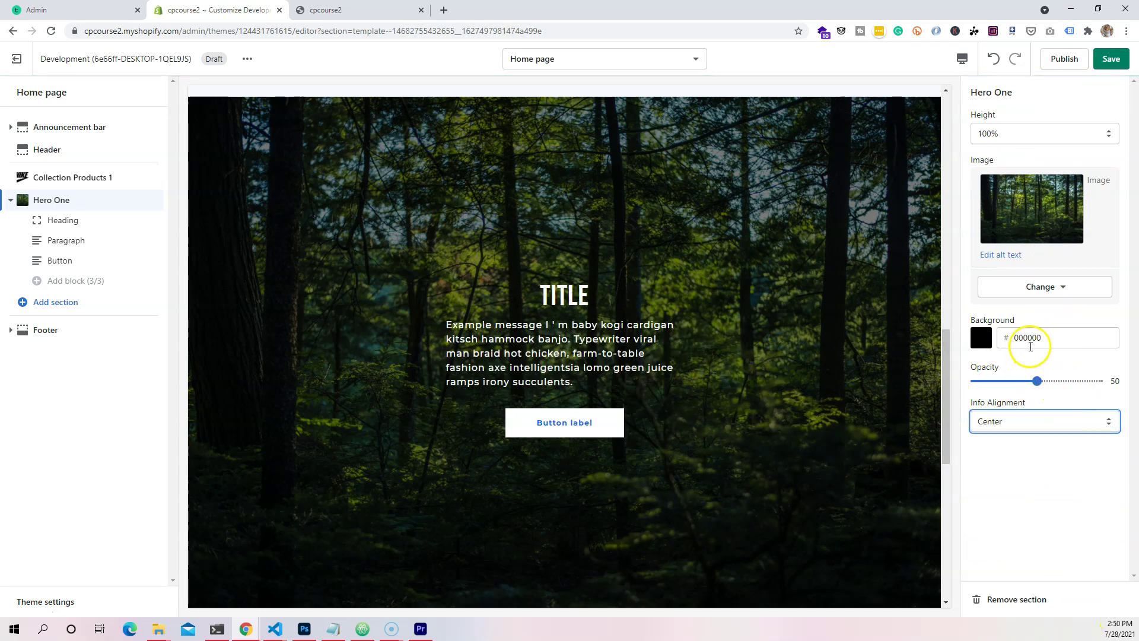
click(141, 239)
click(139, 239)
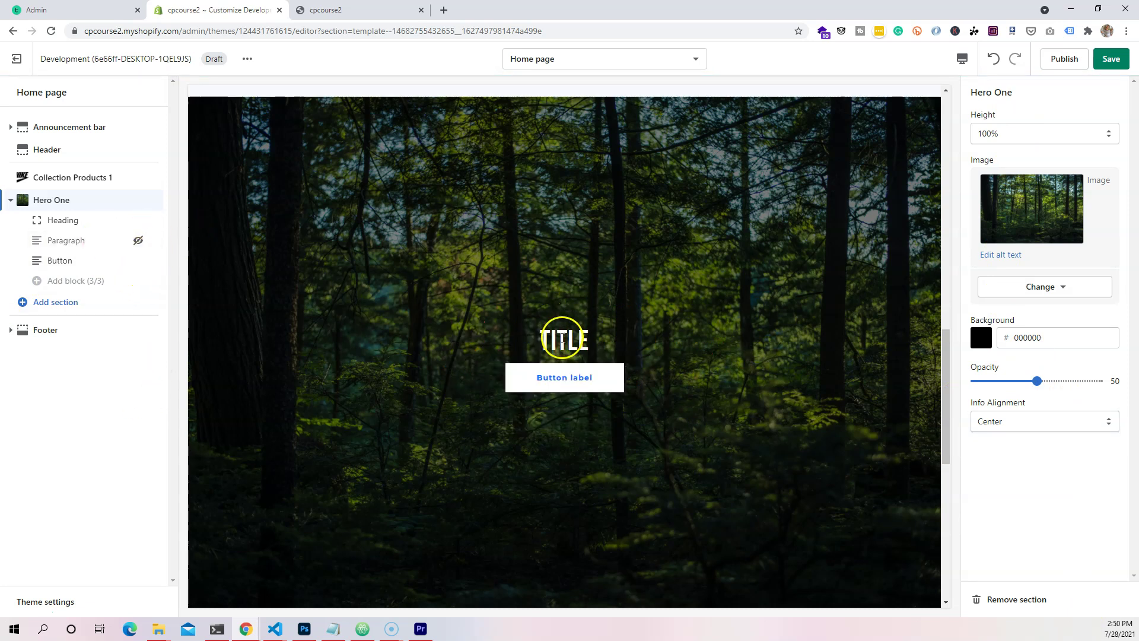
click(87, 233)
click(87, 223)
Change the hero heading title to '25% OFF For EARTHDAY' with Large font size
click(1024, 134)
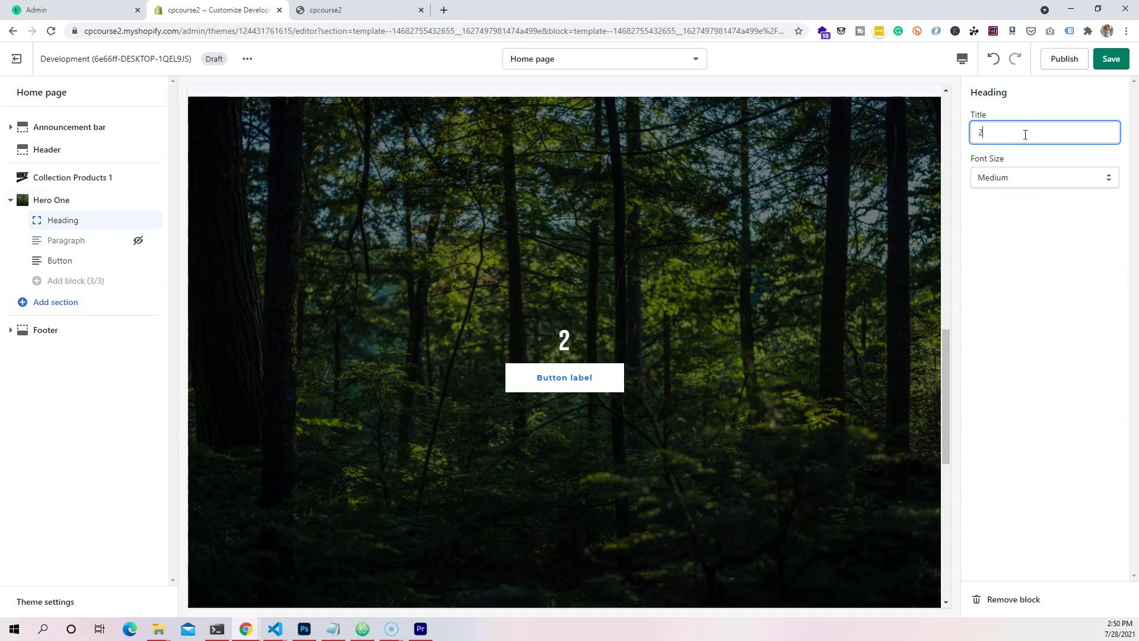
text(25% )
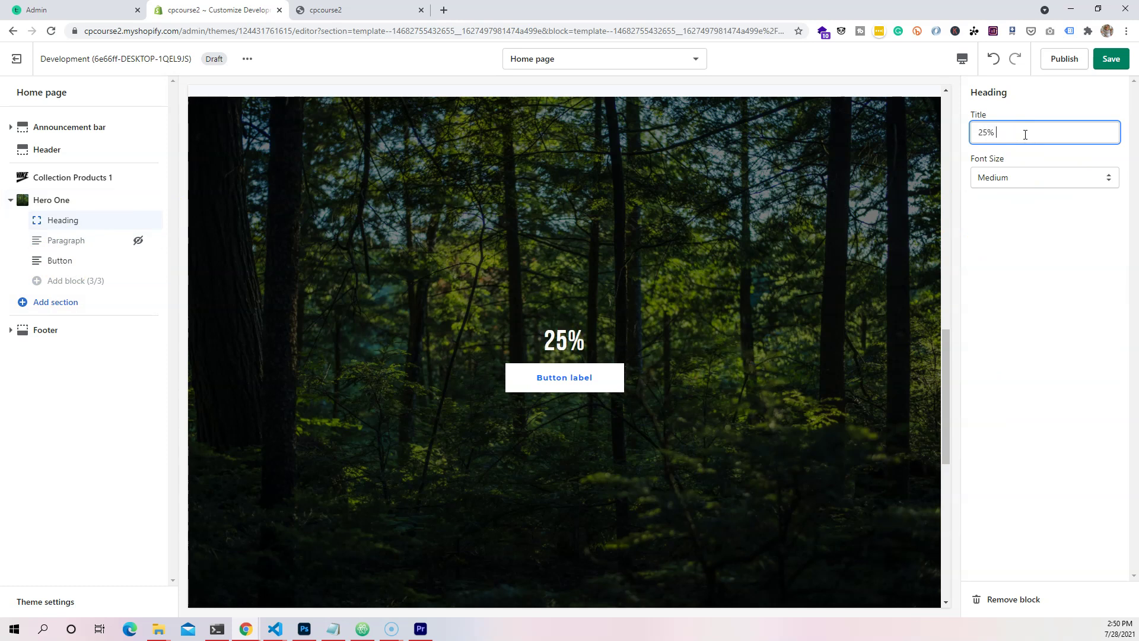
text(OFF For)
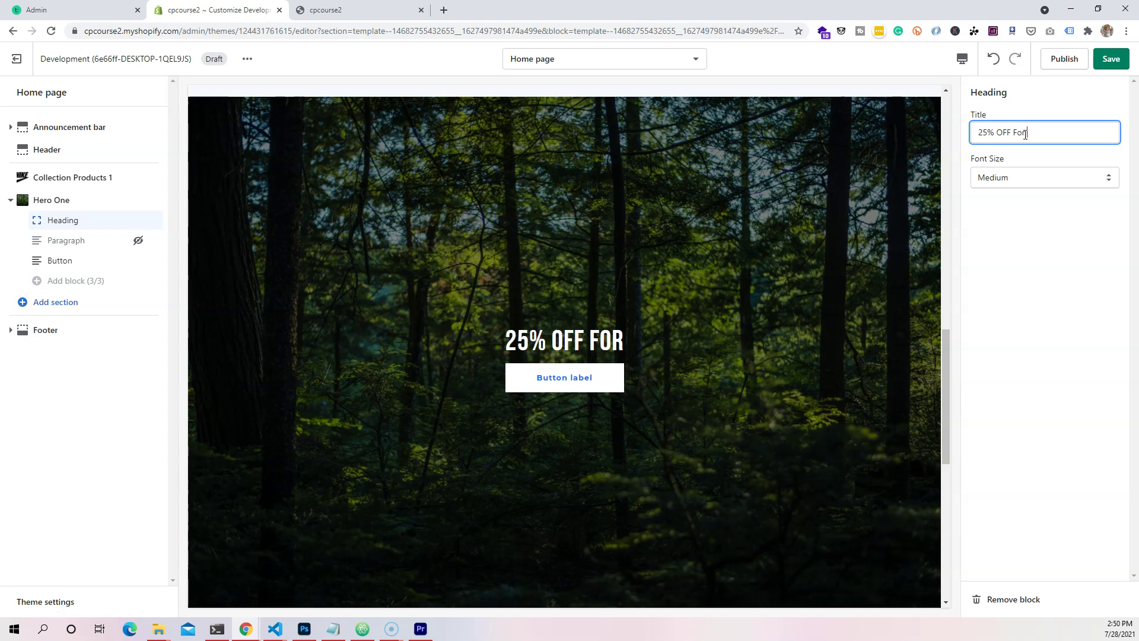
text( EARTHDAY)
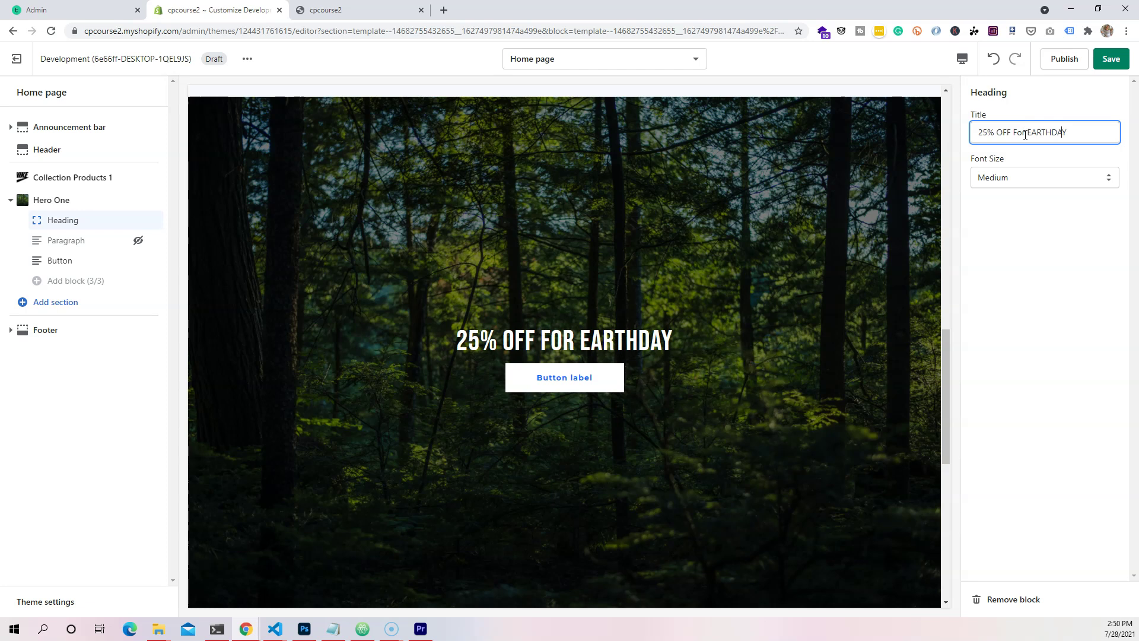
click(1027, 179)
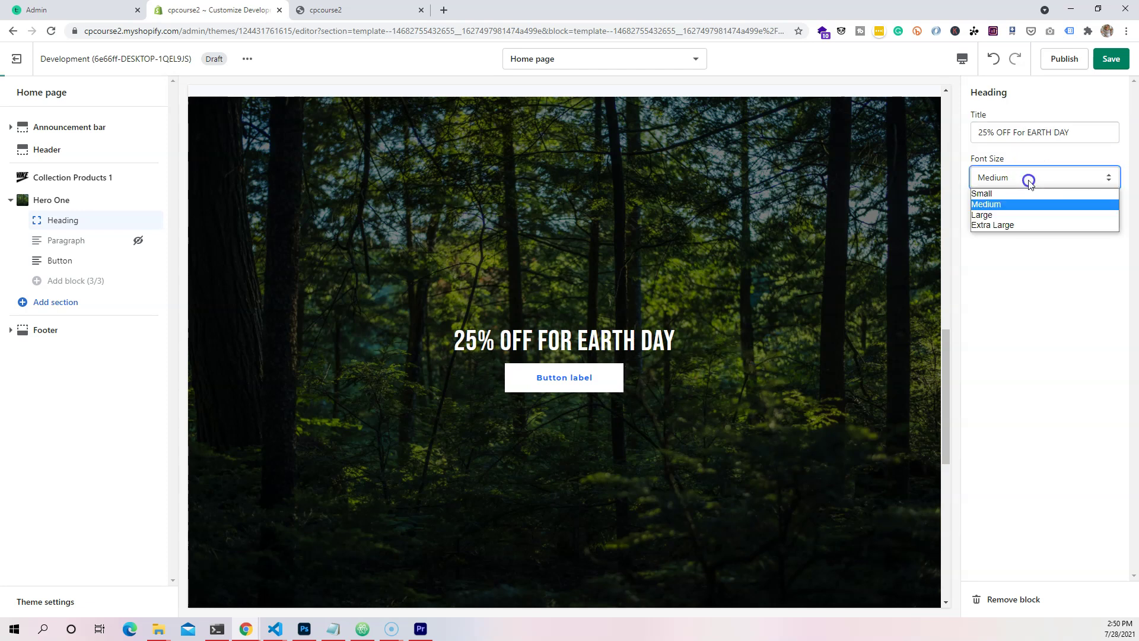
click(1010, 216)
Save and move Hero One above Collection Products 1
click(1114, 61)
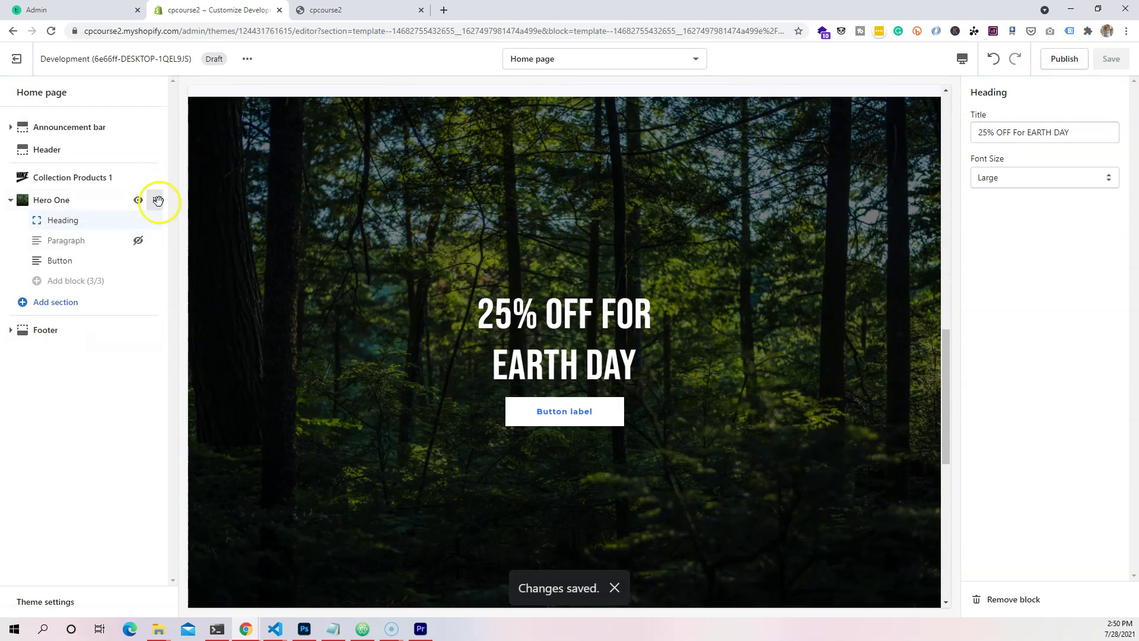
drag(157, 200, 155, 172)
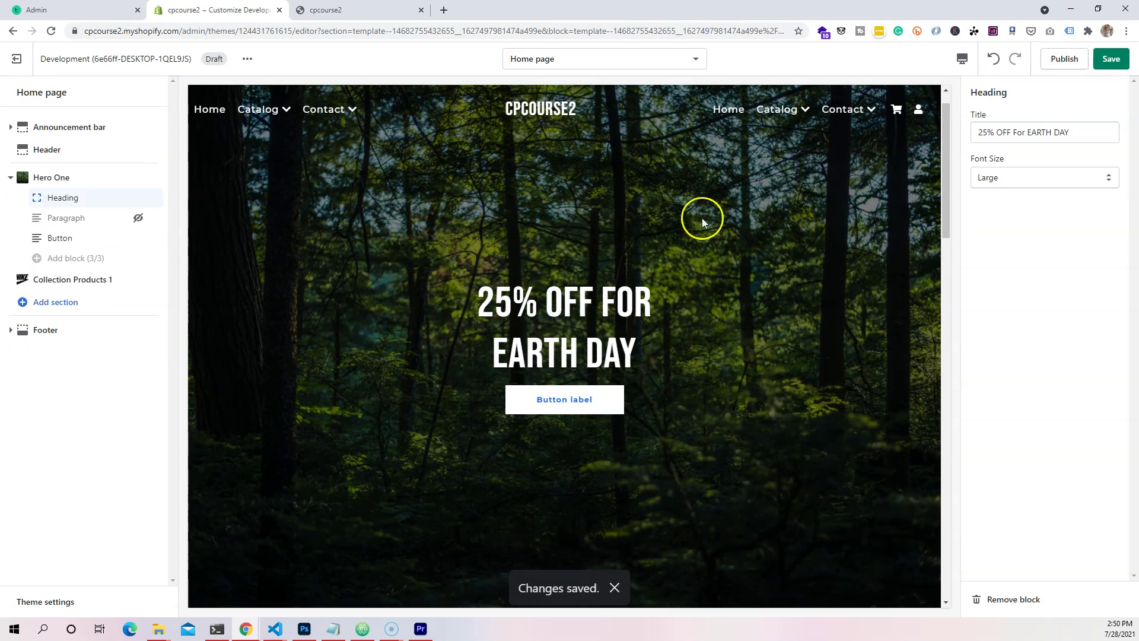
click(95, 238)
Label the hero button 'View More' and link it to the SALE collection
click(1021, 139)
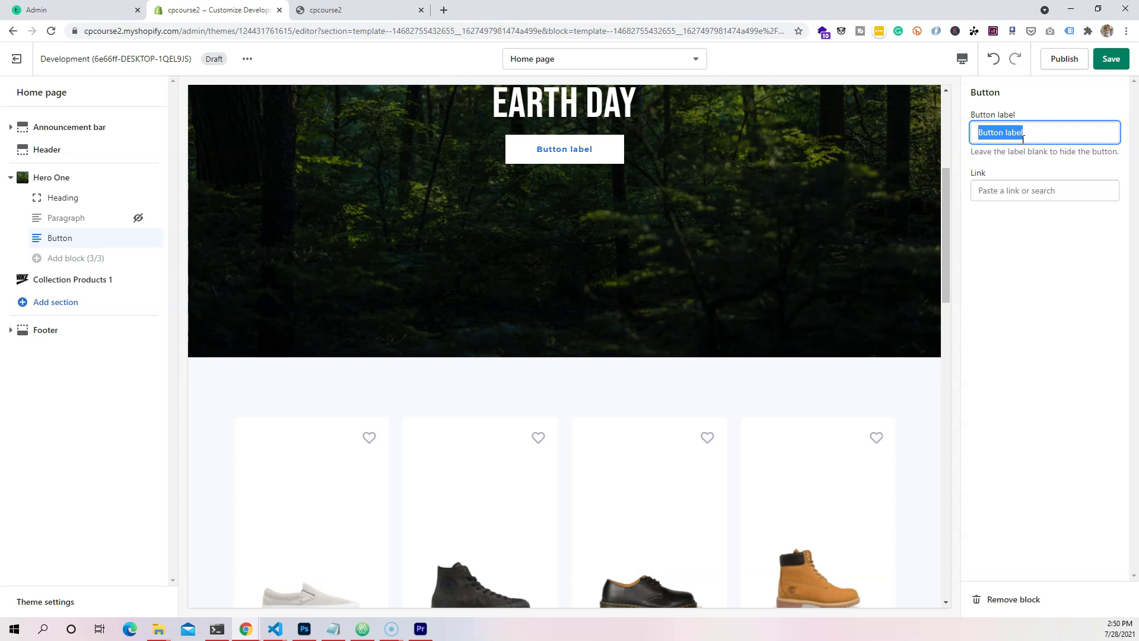
text(Ve)
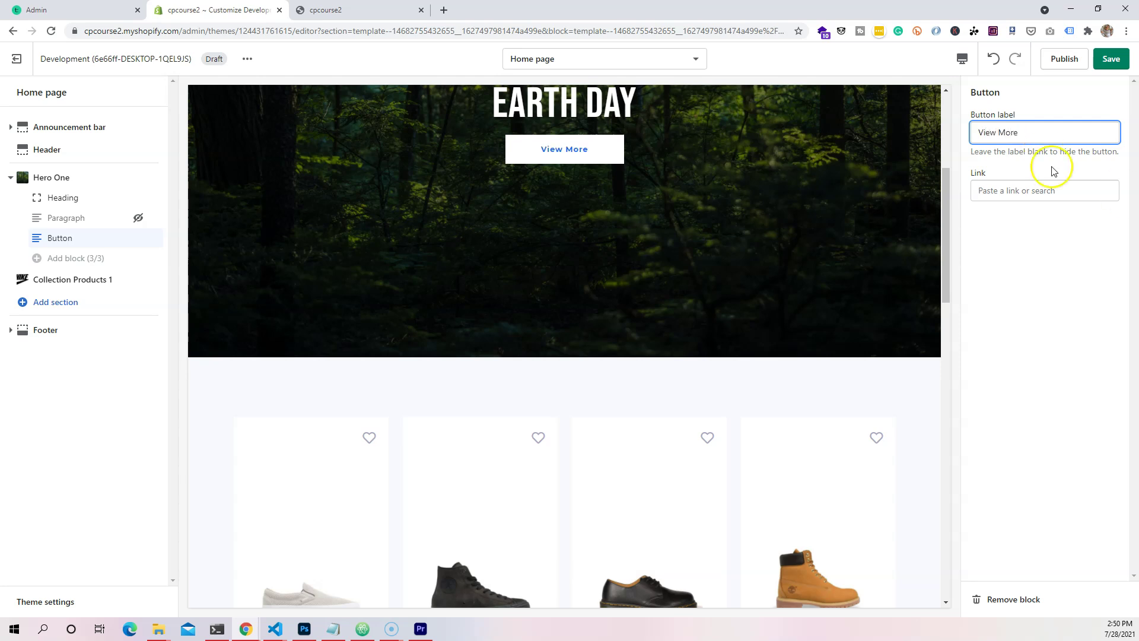
click(1032, 190)
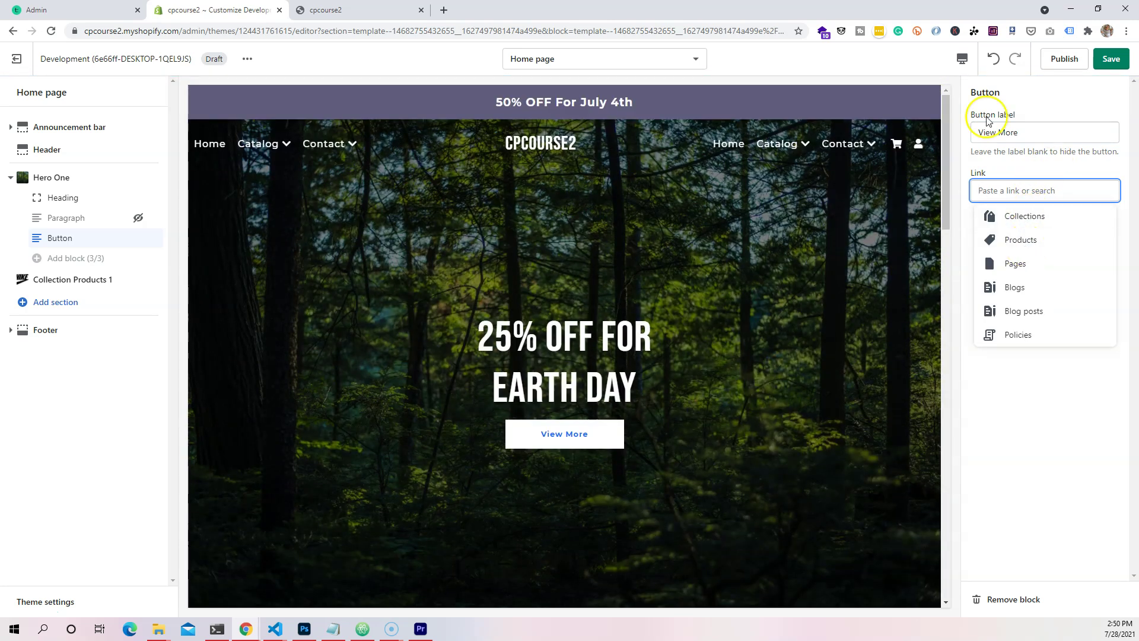
click(1019, 237)
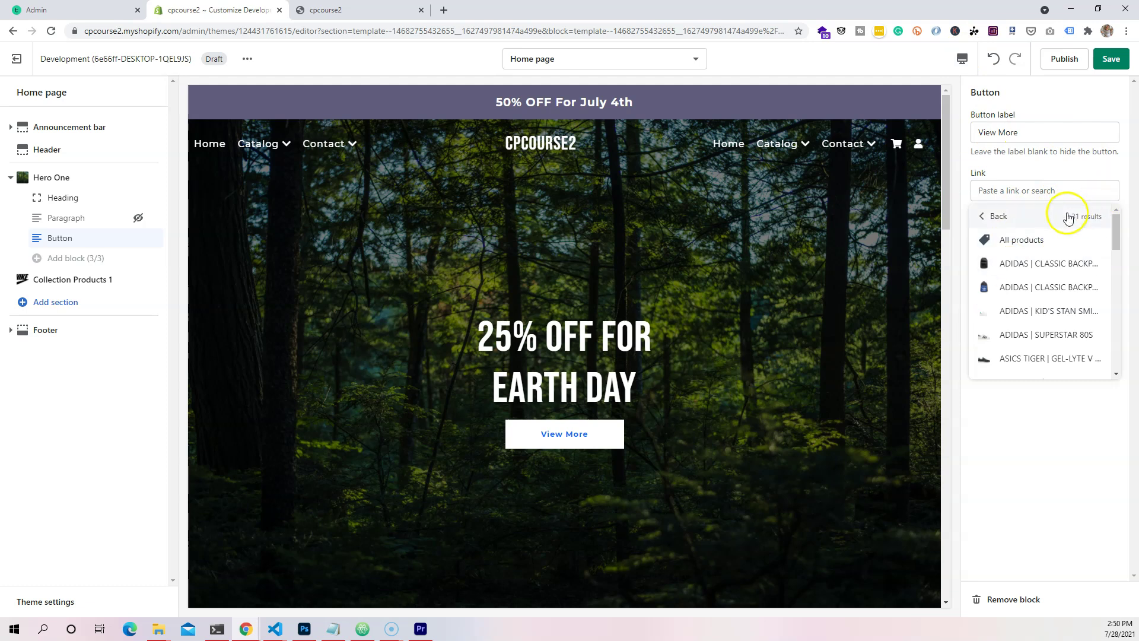
click(1029, 215)
click(1028, 222)
scroll(1085, 297, down, 6)
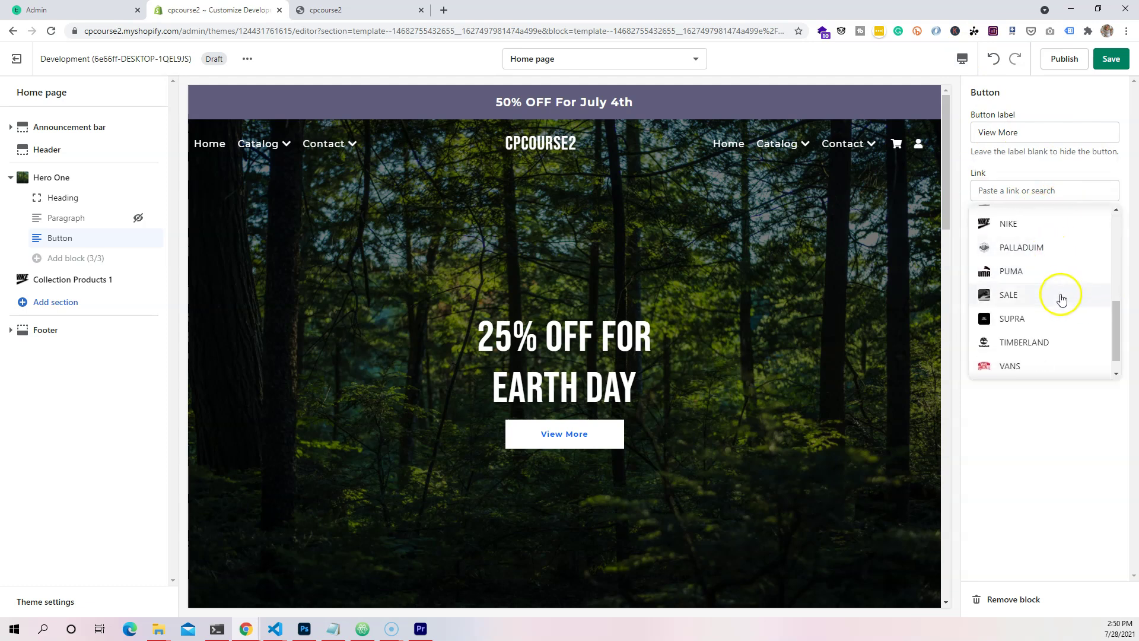
click(1016, 296)
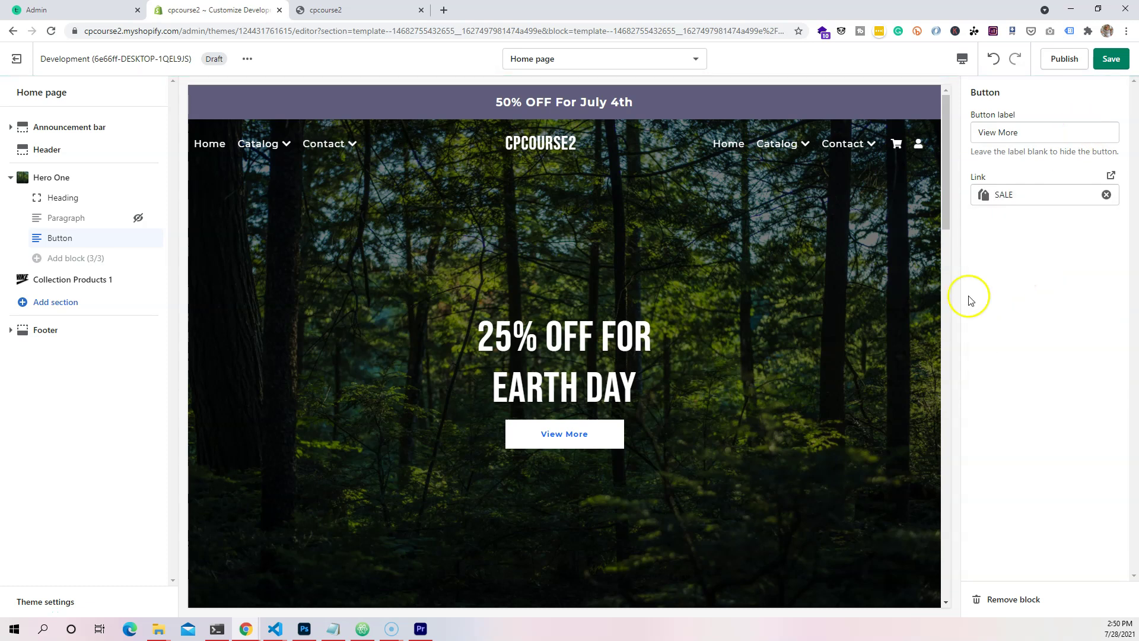
scroll(312, 285, down, 10)
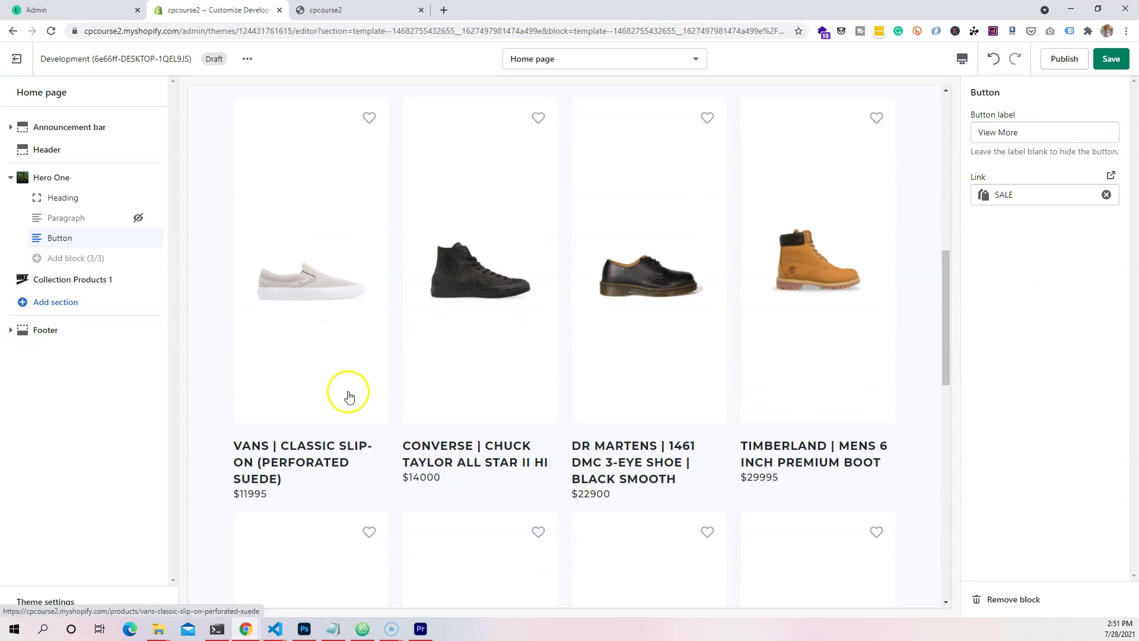
Add a second Collection Products 1 section and drag it above the existing one
scroll(348, 389, down, 2)
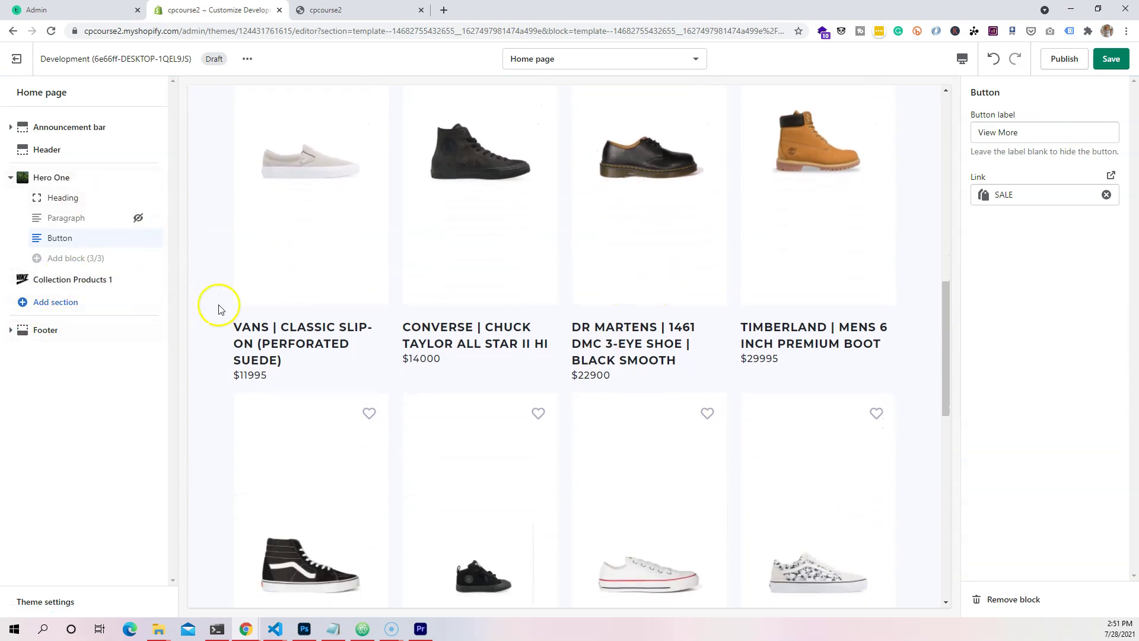
click(88, 306)
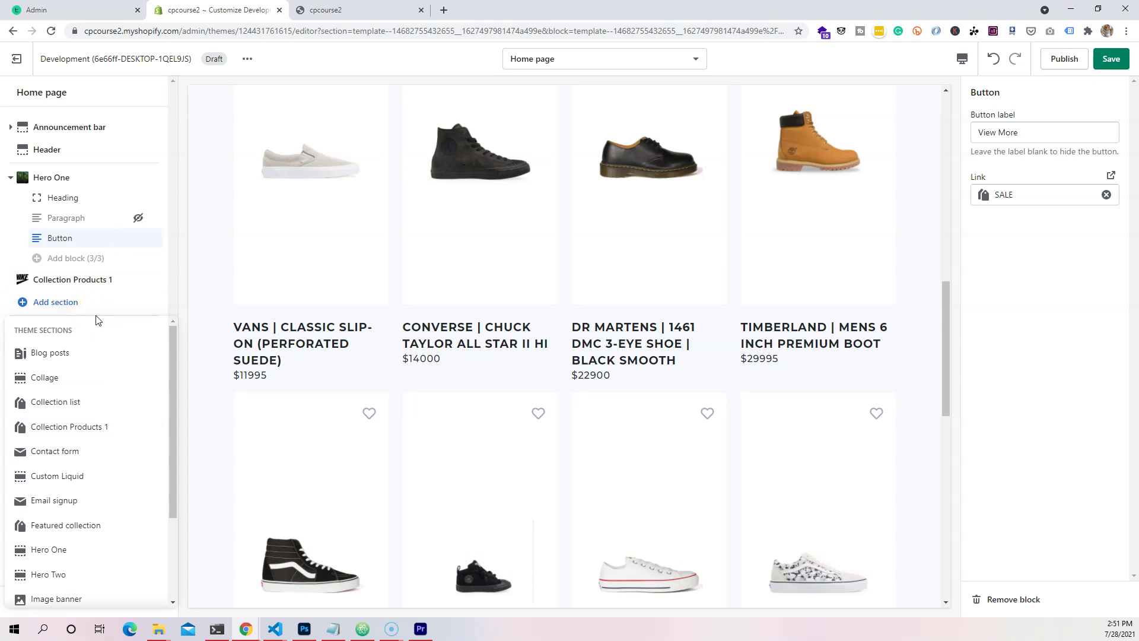
click(86, 435)
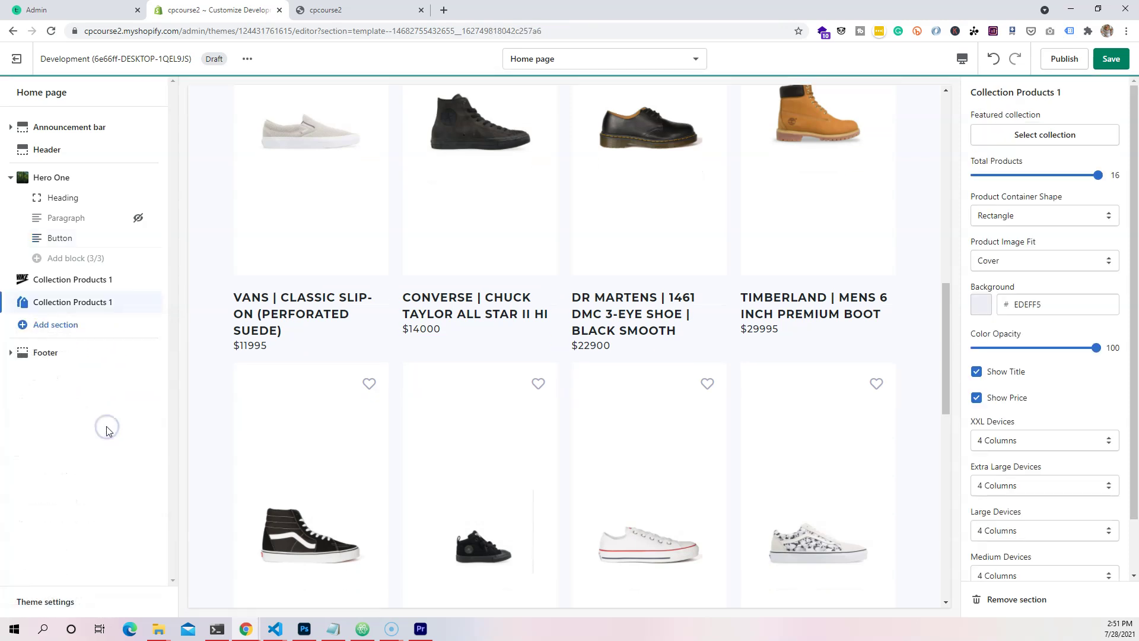
drag(152, 302, 154, 279)
Reduce the new section's product count and choose ADIDAS as its collection
click(72, 285)
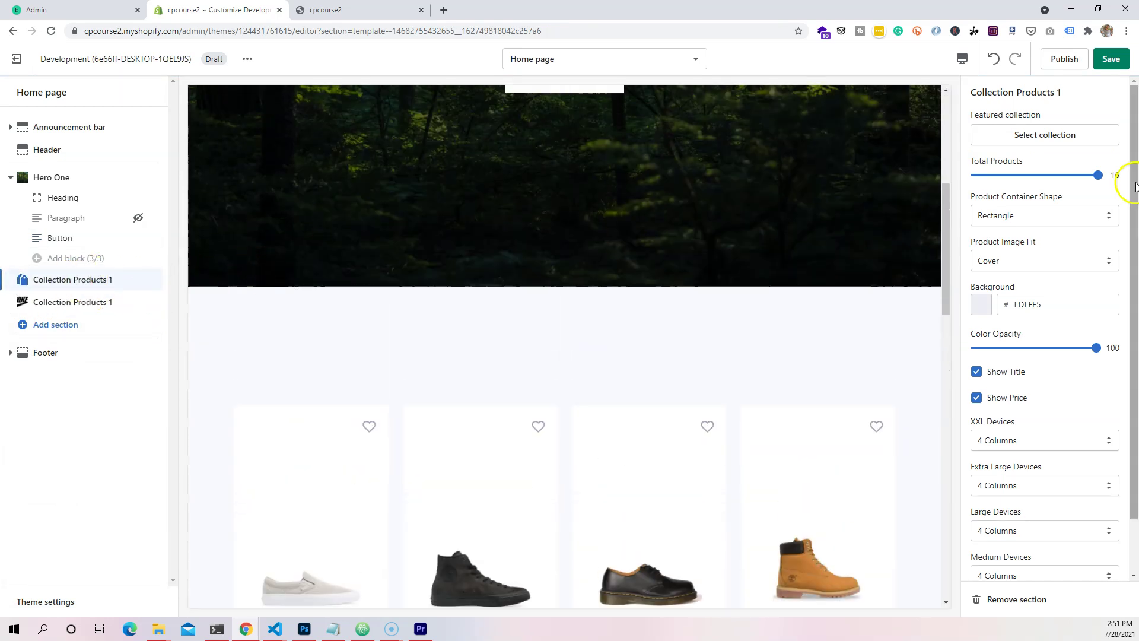
drag(1097, 174, 1006, 177)
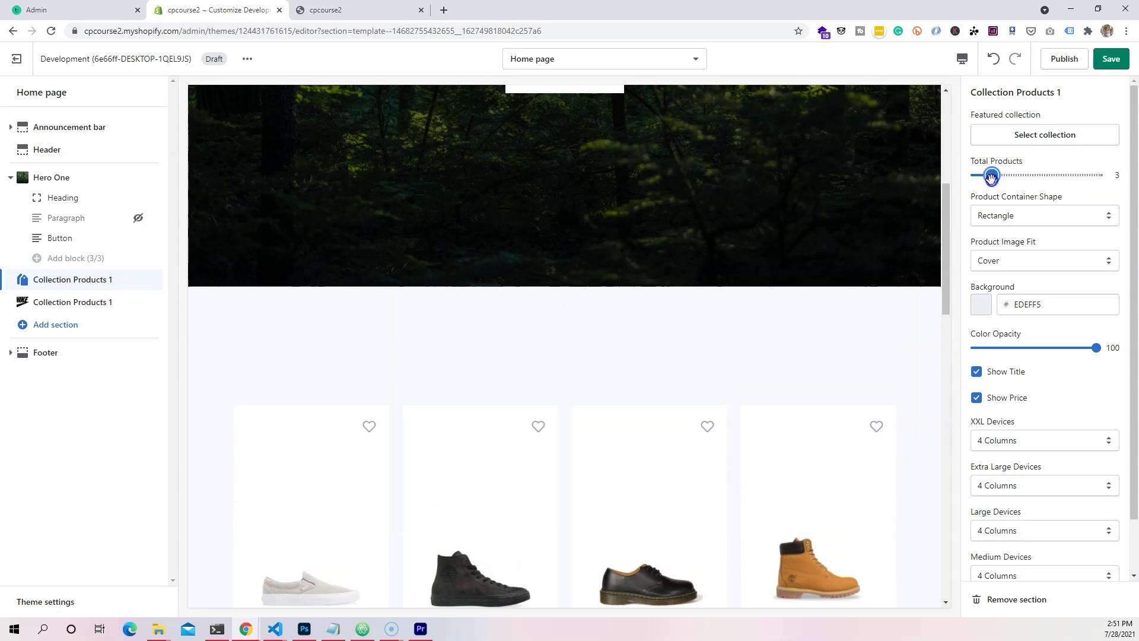
click(1050, 134)
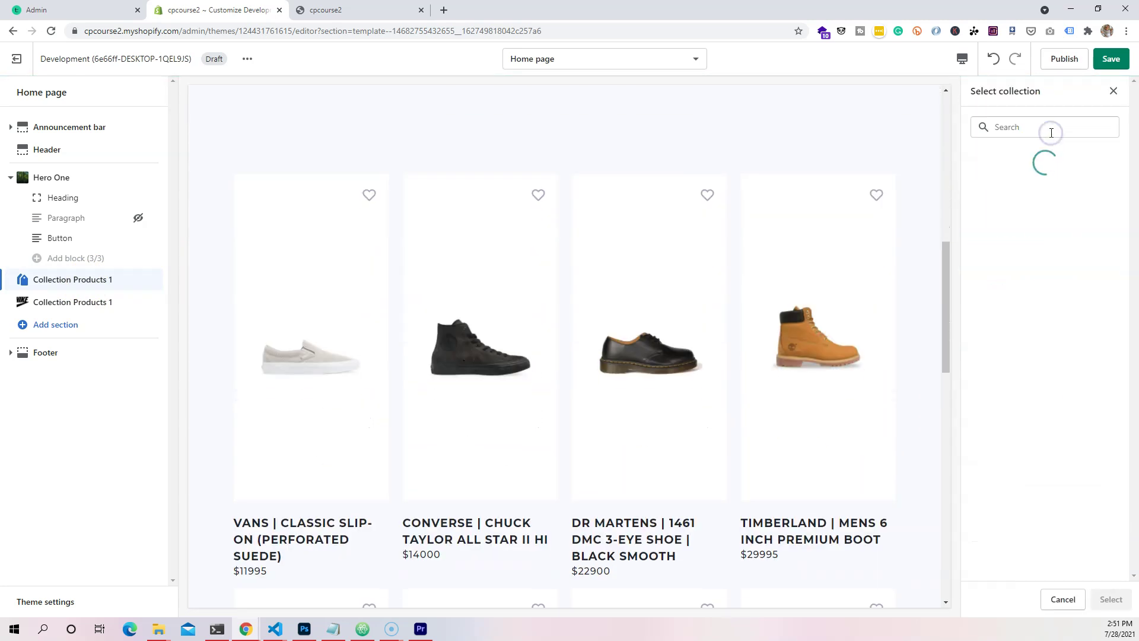
scroll(1061, 316, down, 2)
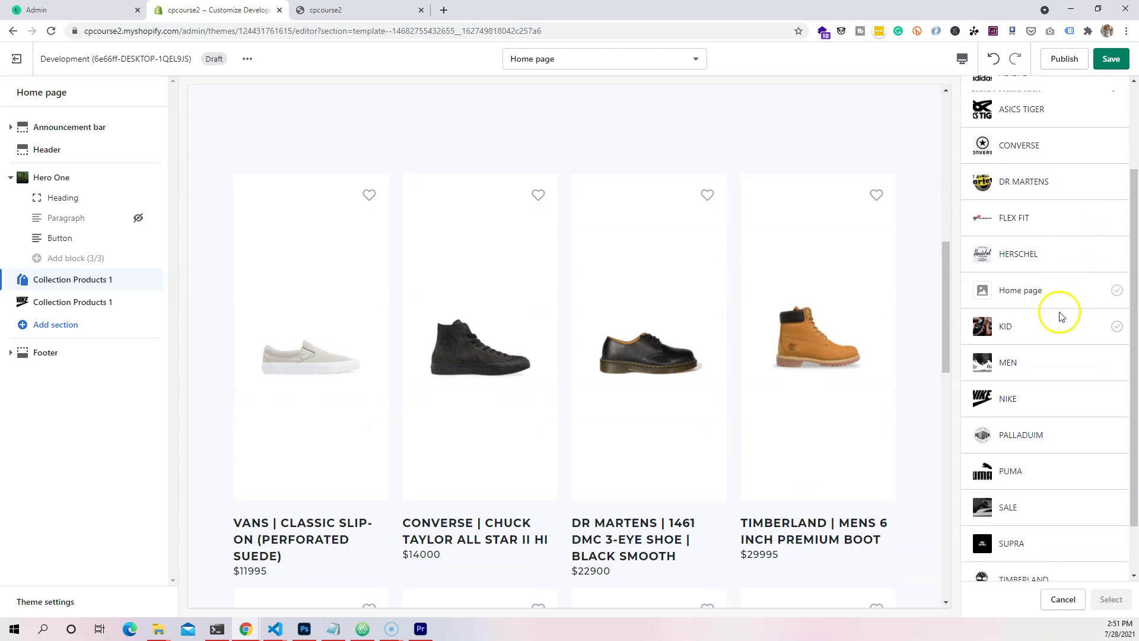
scroll(1018, 368, down, 1)
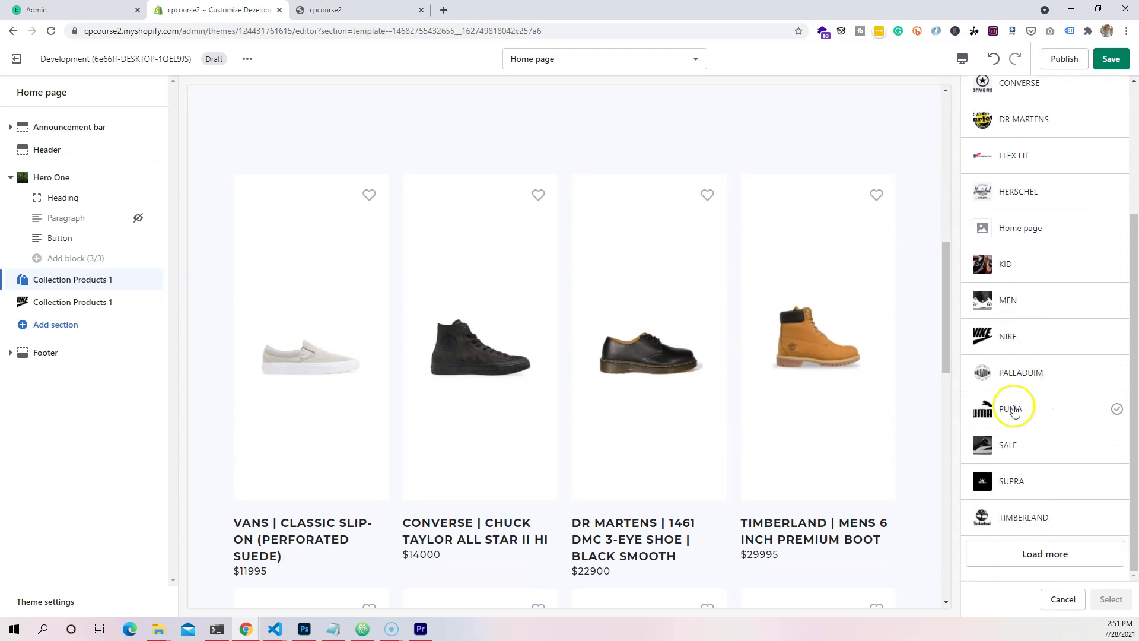
click(1013, 409)
click(1085, 366)
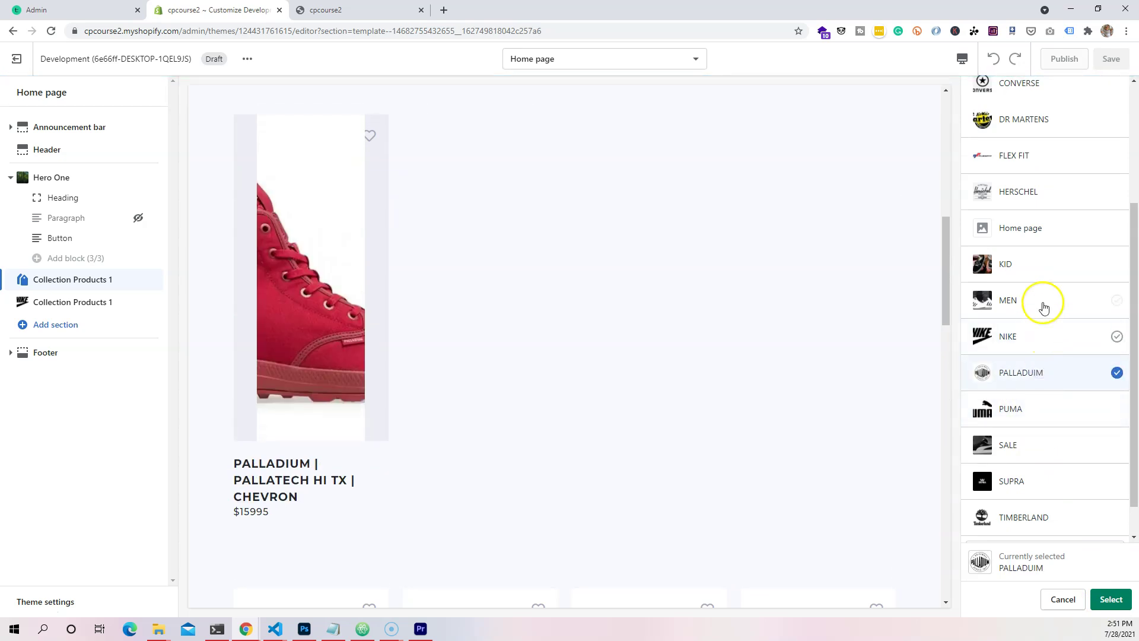
click(1044, 304)
click(1042, 225)
click(1044, 198)
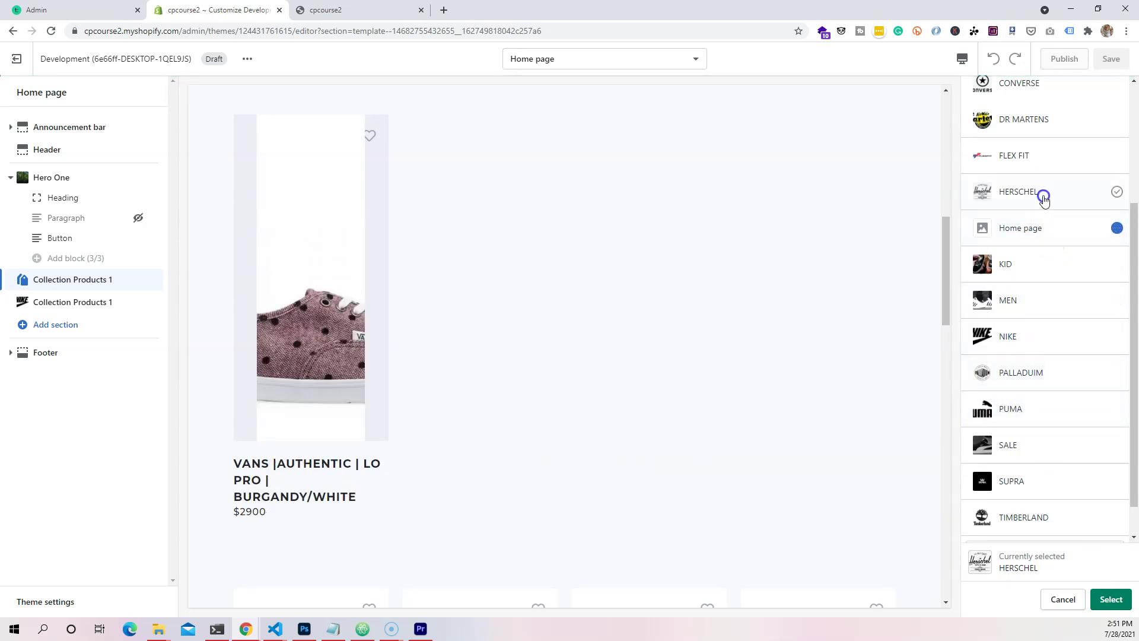
click(1040, 157)
scroll(1038, 190, up, 2)
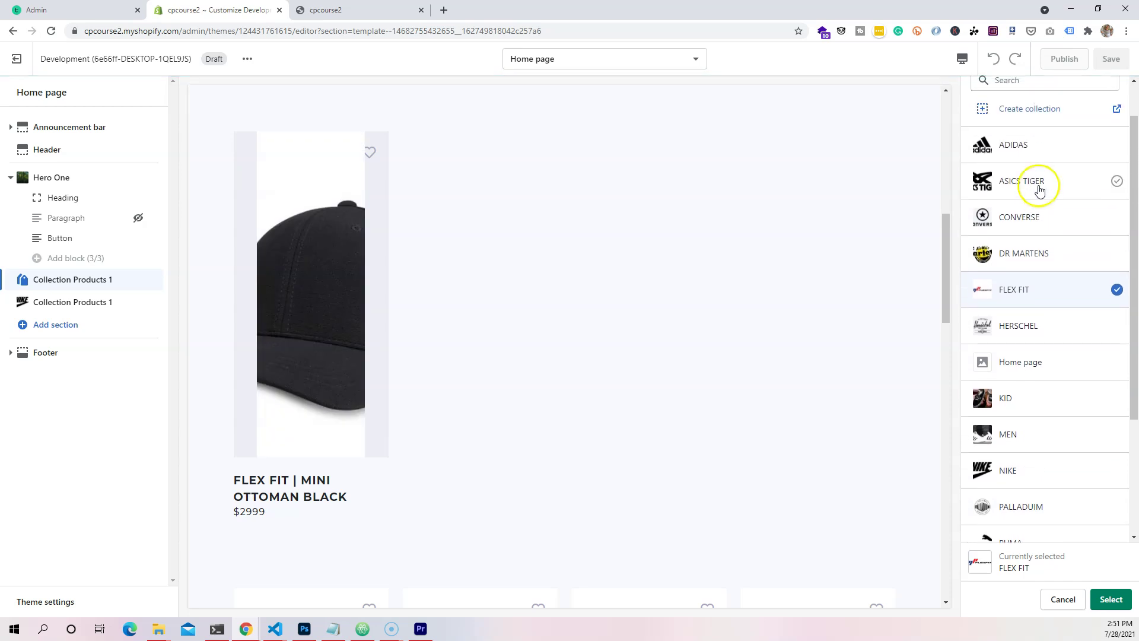
click(1029, 131)
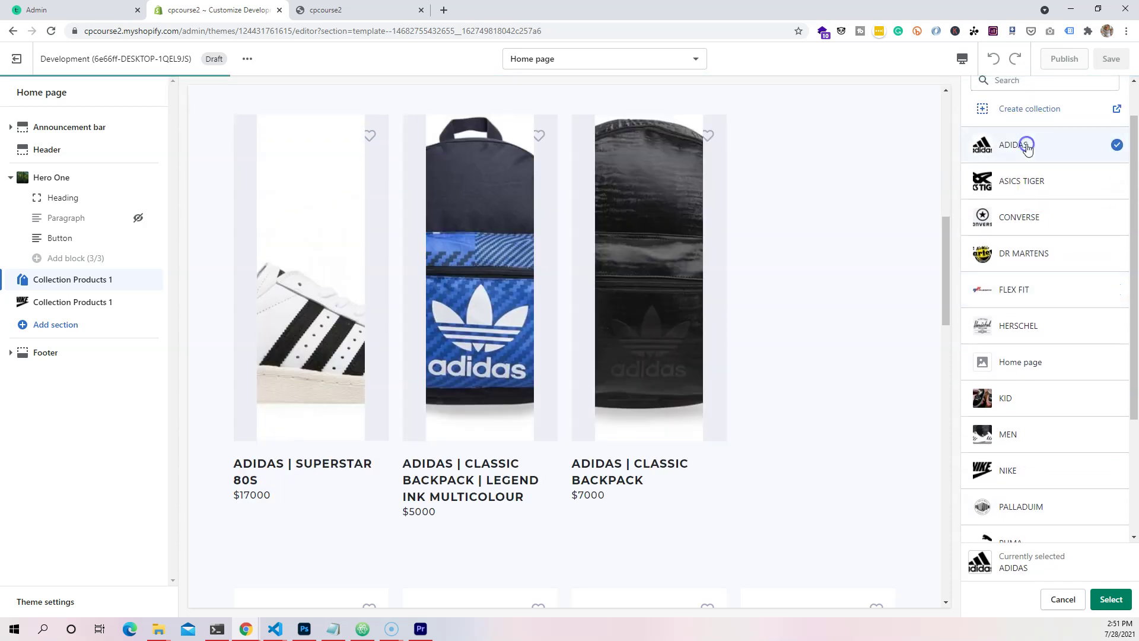
click(1111, 598)
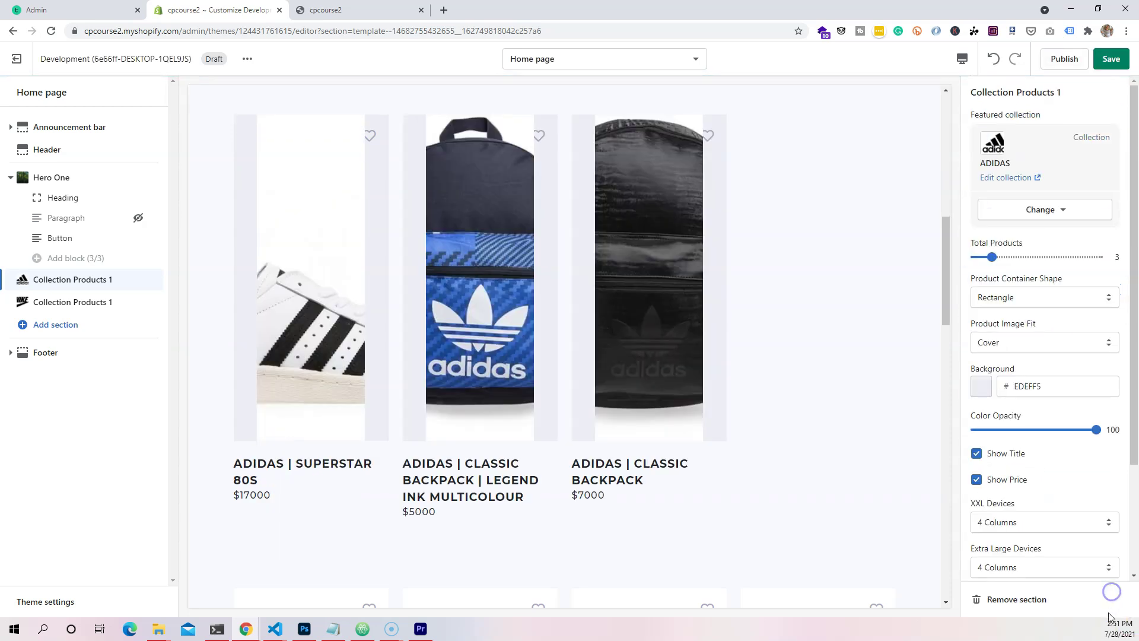
Make the product containers Circle-shaped on a white FFFFFF background, and save
click(1022, 301)
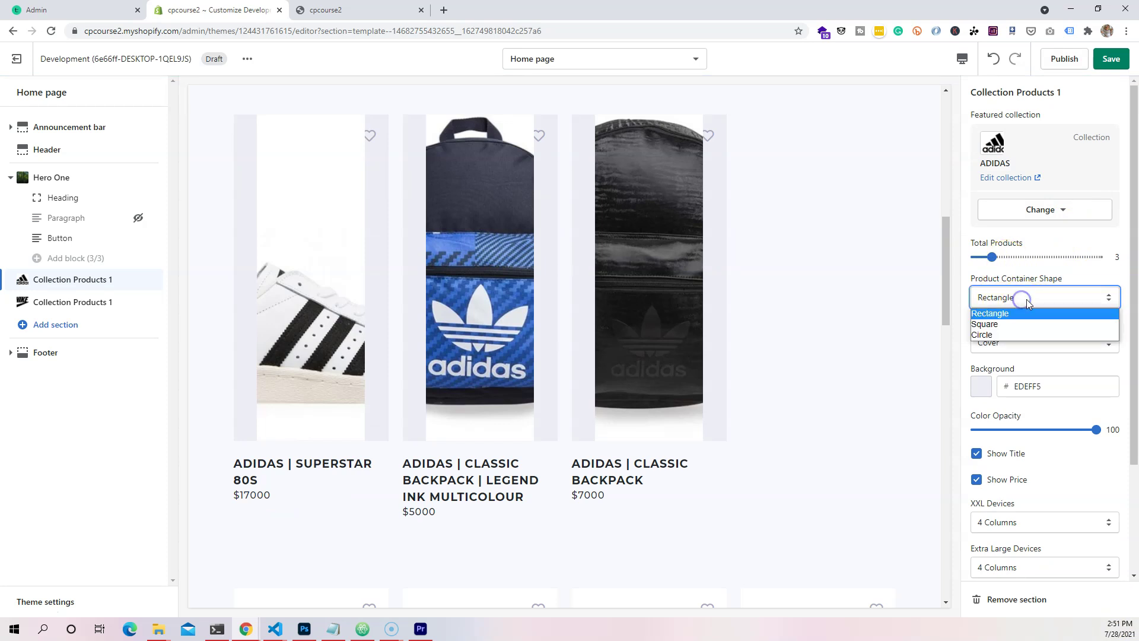
click(1022, 333)
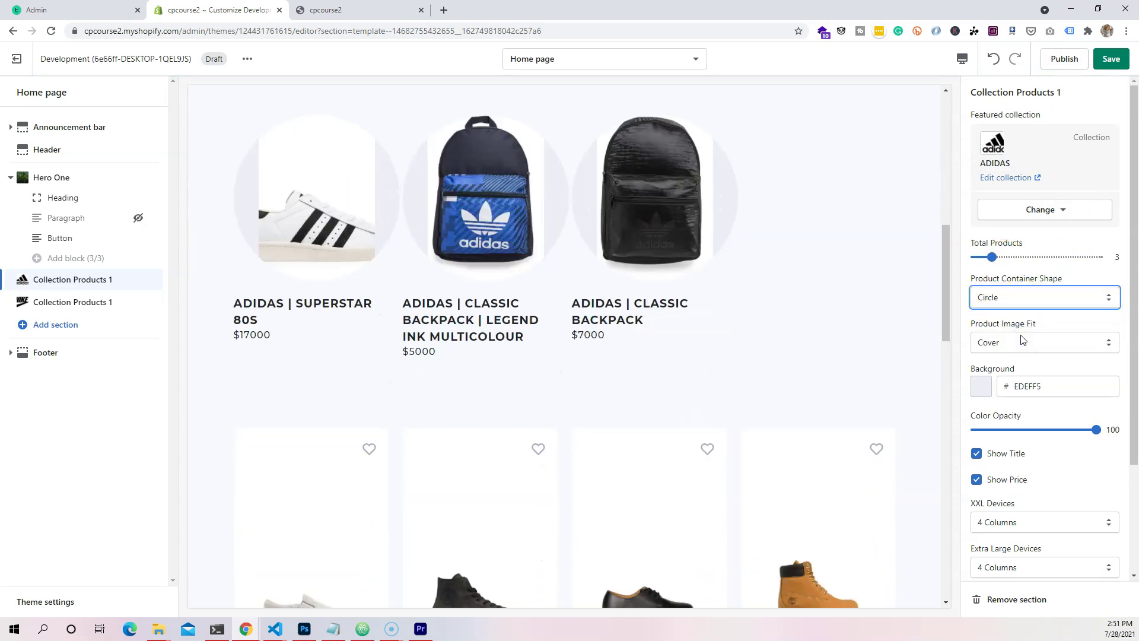
click(982, 386)
click(998, 266)
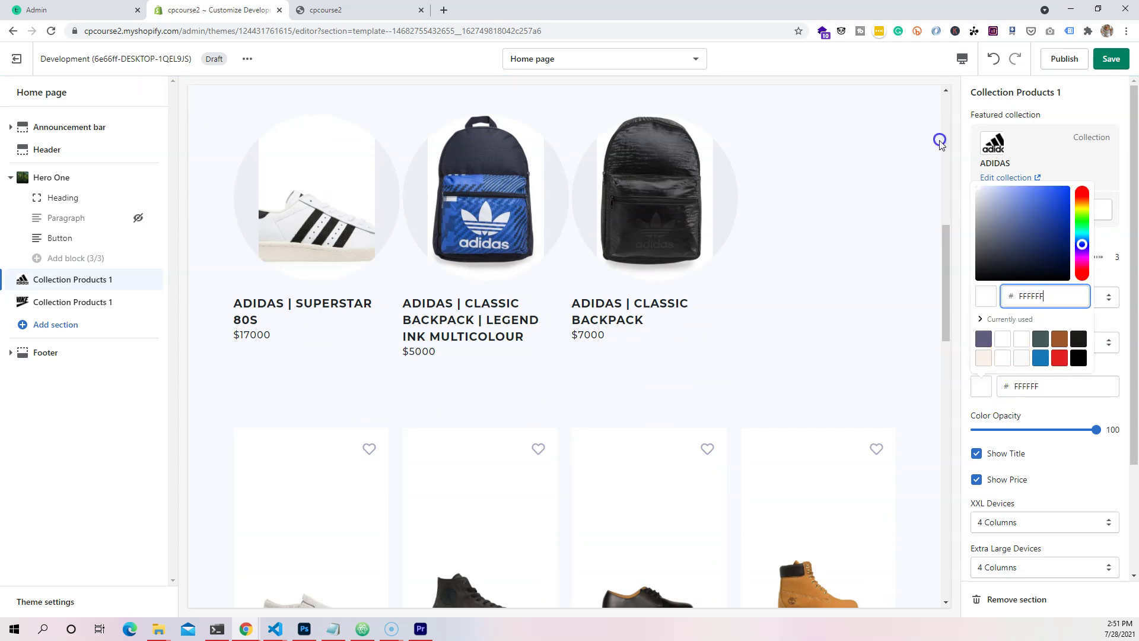
click(977, 187)
double_click(1047, 261)
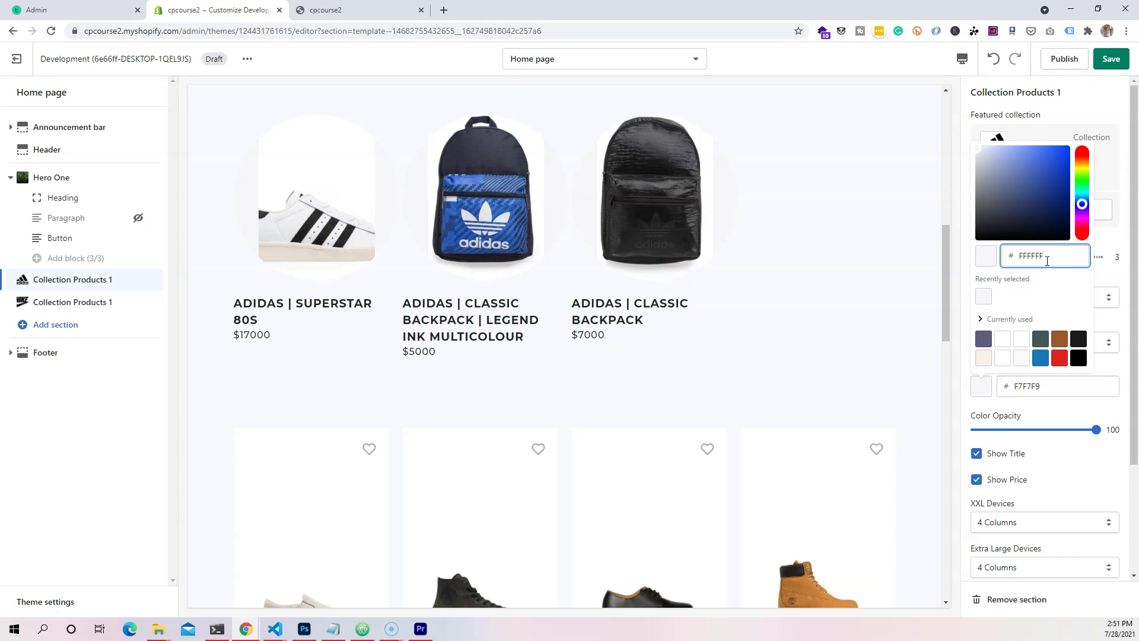
text(FFFFFF)
click(1045, 286)
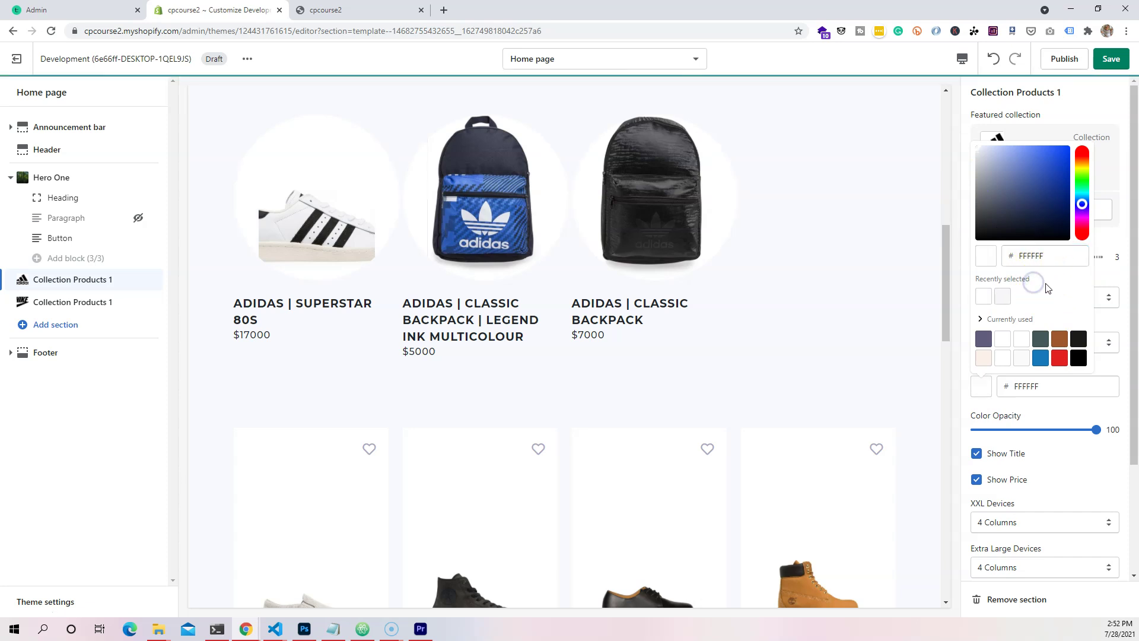
click(1110, 59)
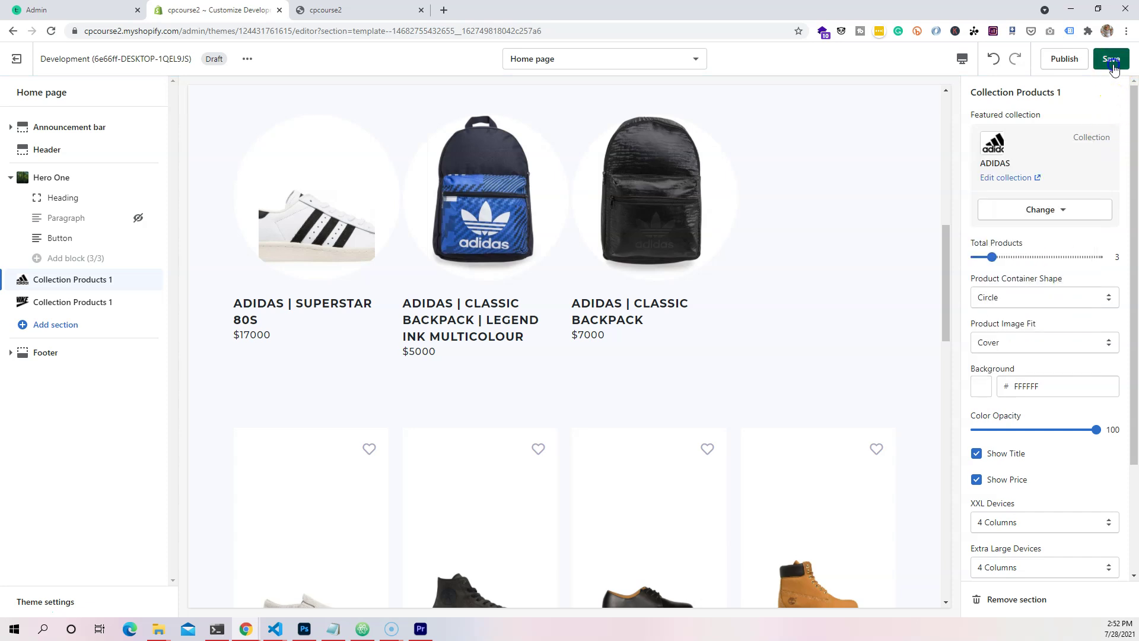
Set image fit to Contain, 3 columns on XXL through Medium devices, 2 on Small
click(1008, 344)
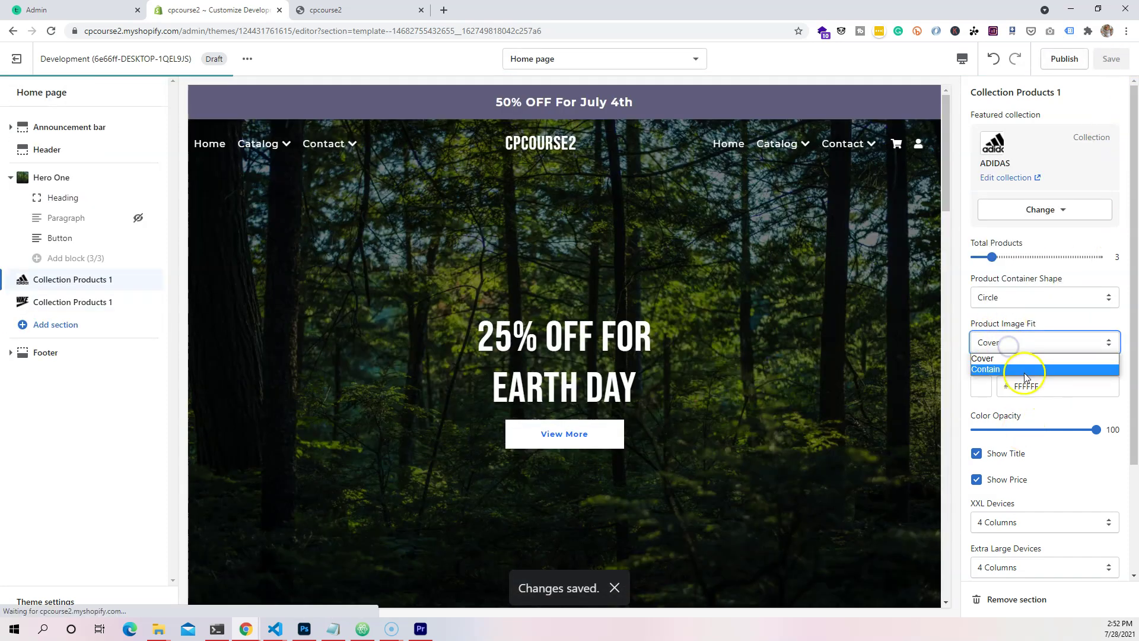
click(1024, 369)
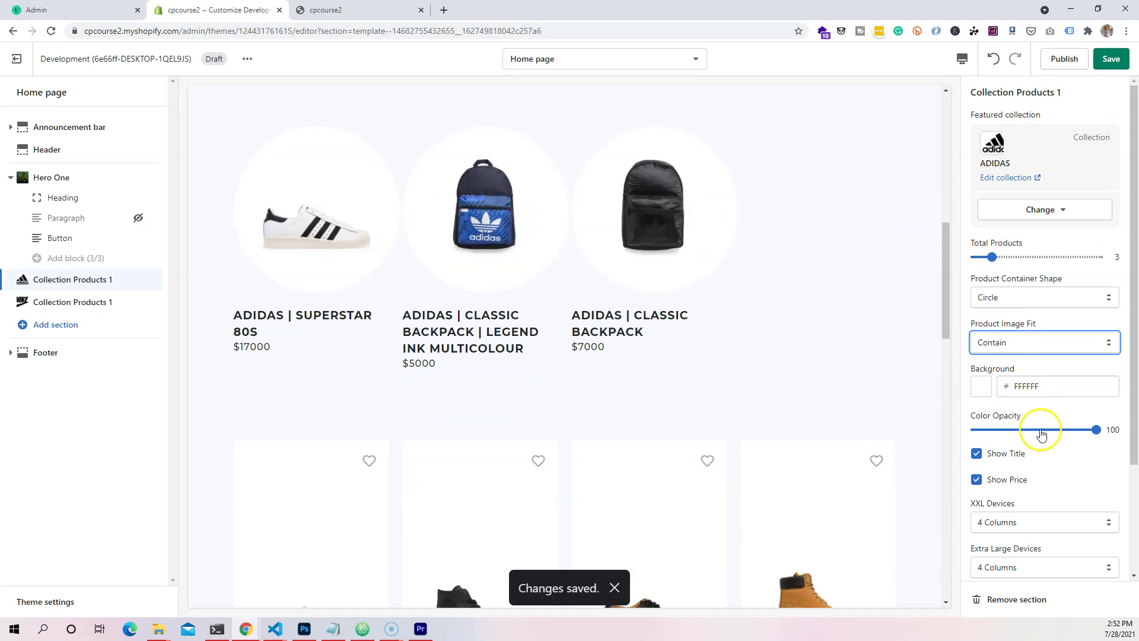
scroll(1052, 414, down, 3)
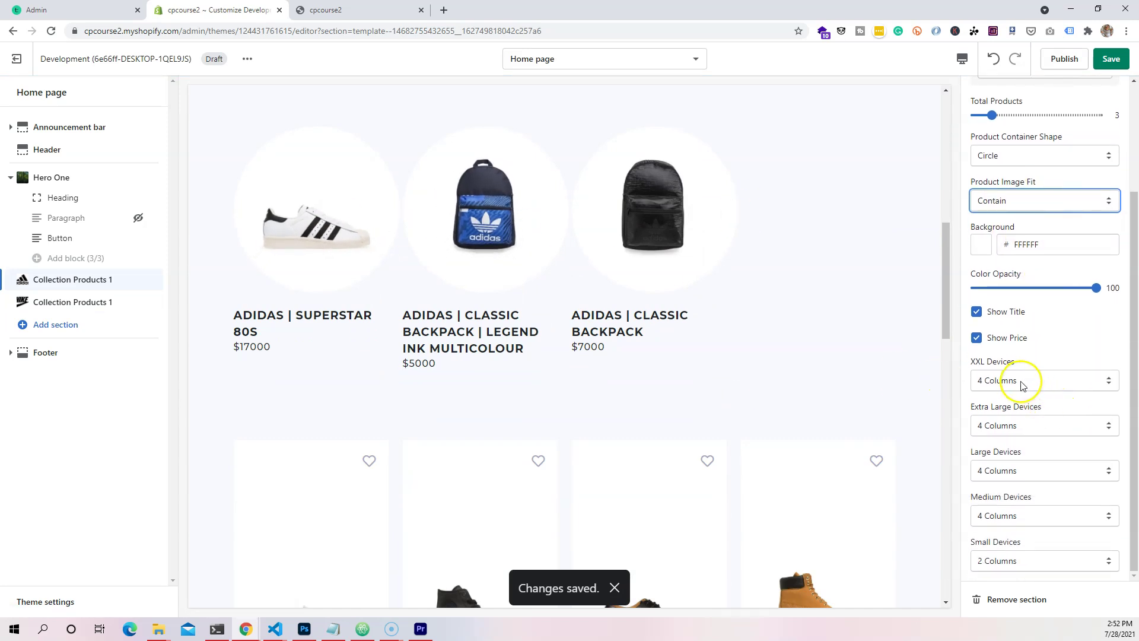
click(1020, 374)
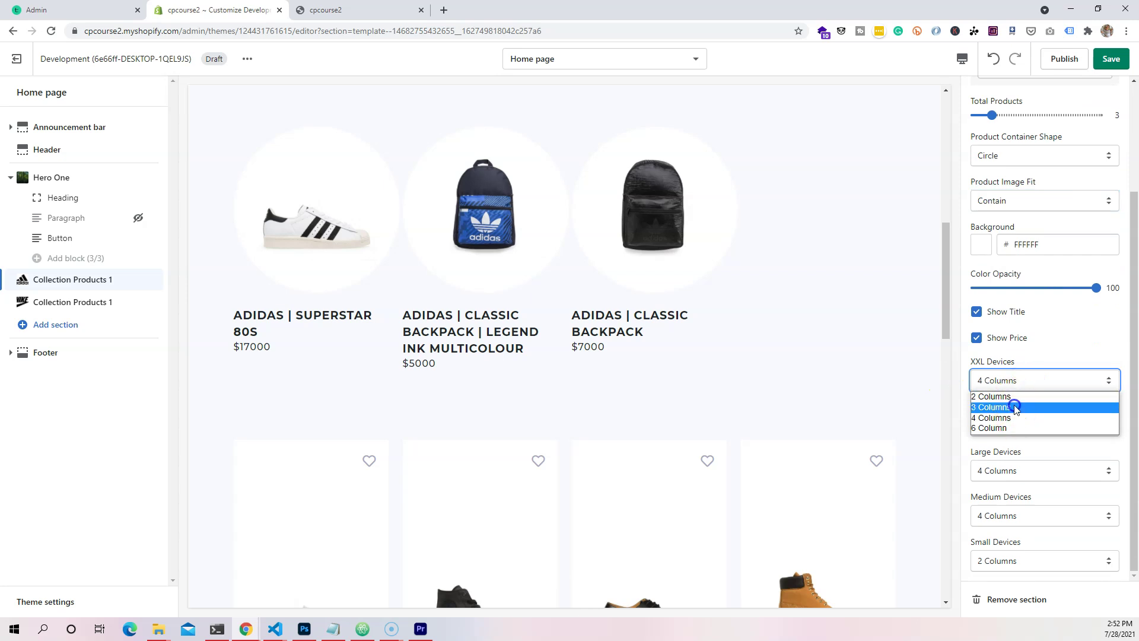
click(1014, 405)
click(1011, 426)
click(1009, 450)
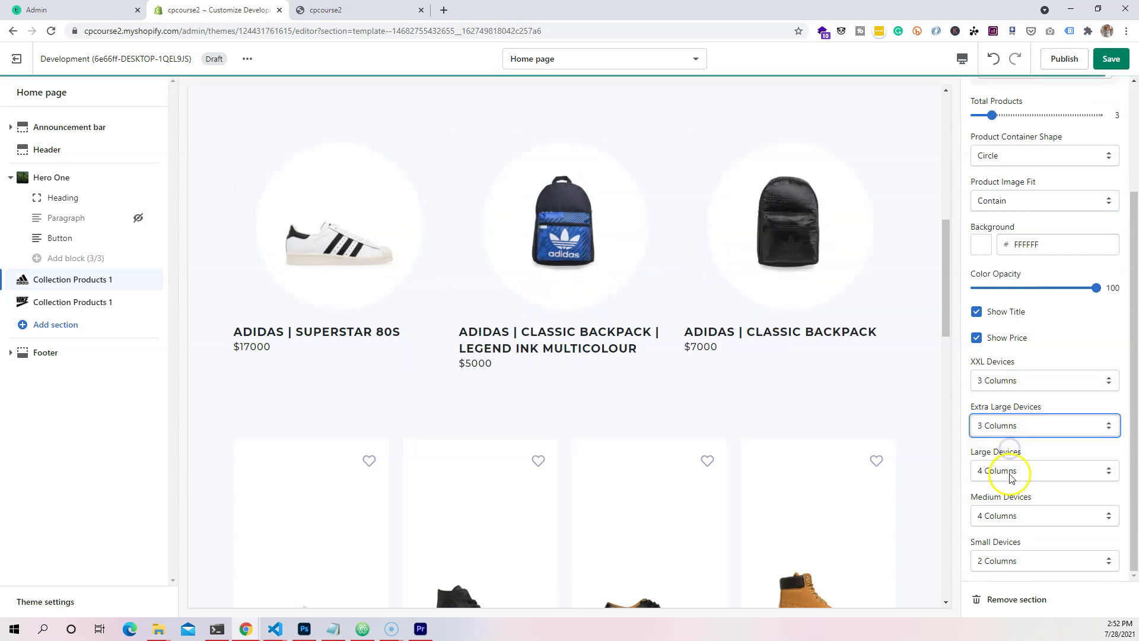
click(1011, 474)
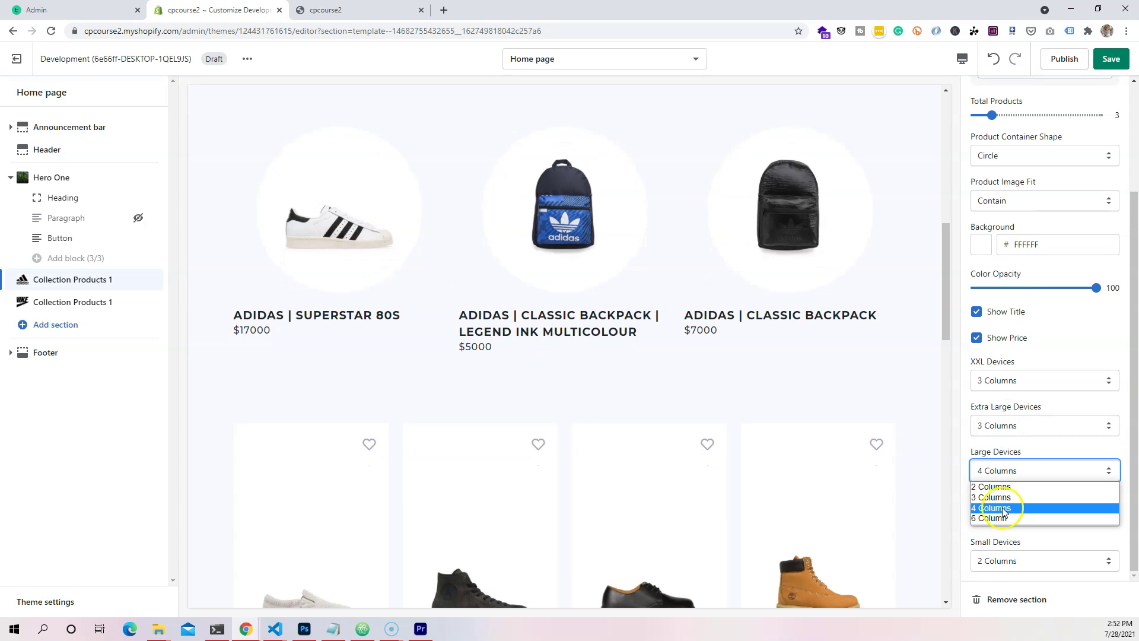
click(1009, 498)
click(1013, 524)
click(1012, 542)
click(1011, 554)
click(1001, 577)
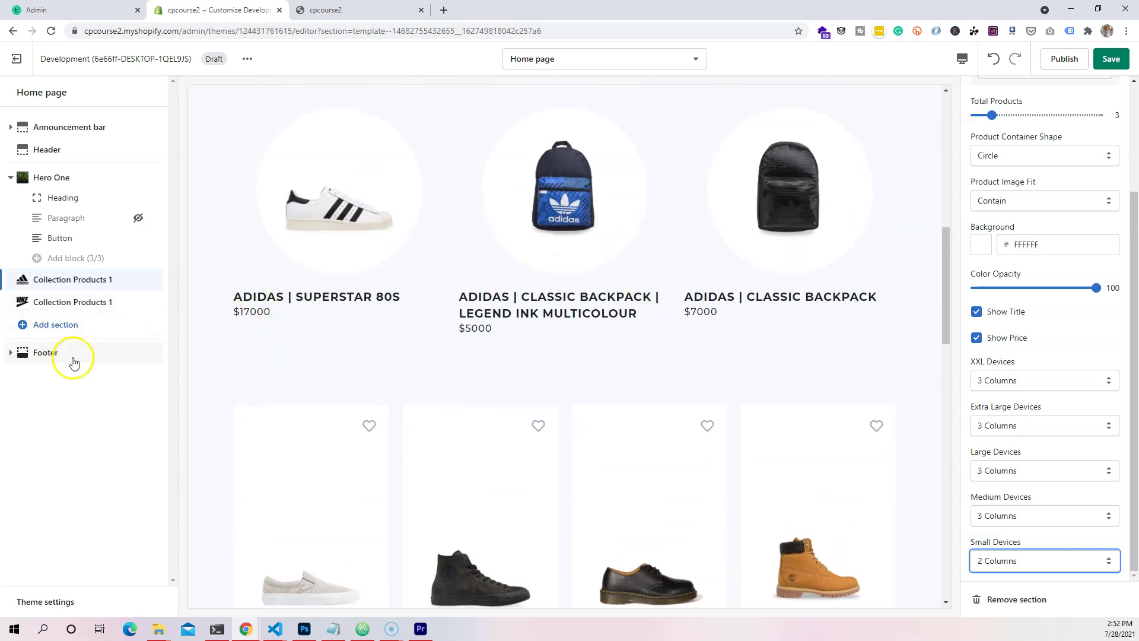
click(82, 325)
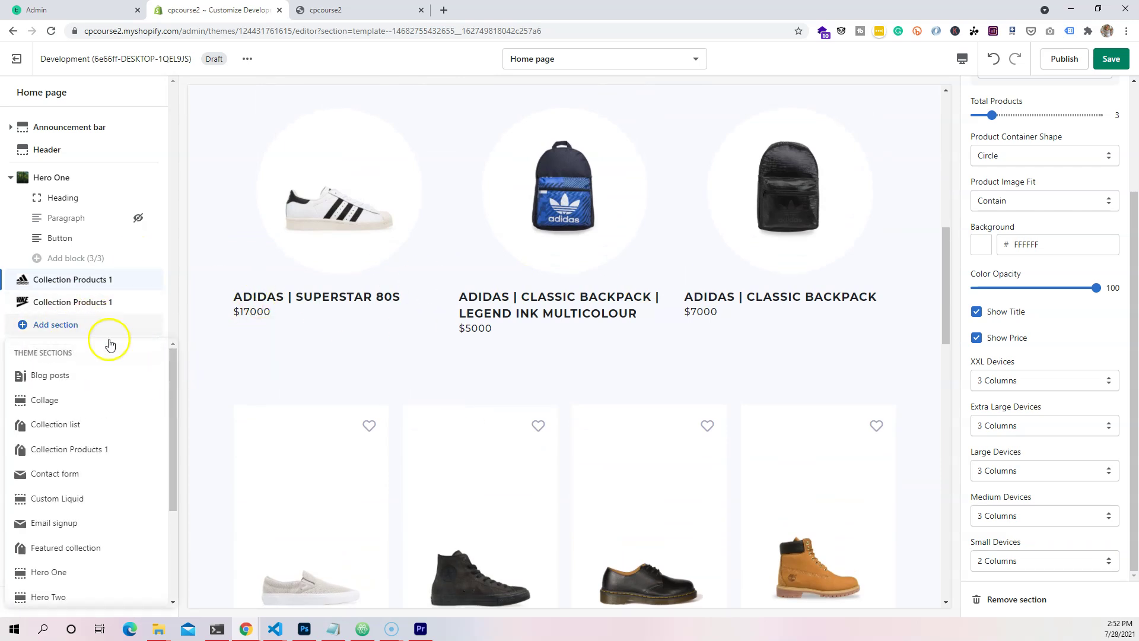
Add a Hero Two section and set its first image to the bearded man photo
scroll(110, 422, down, 3)
scroll(109, 424, up, 2)
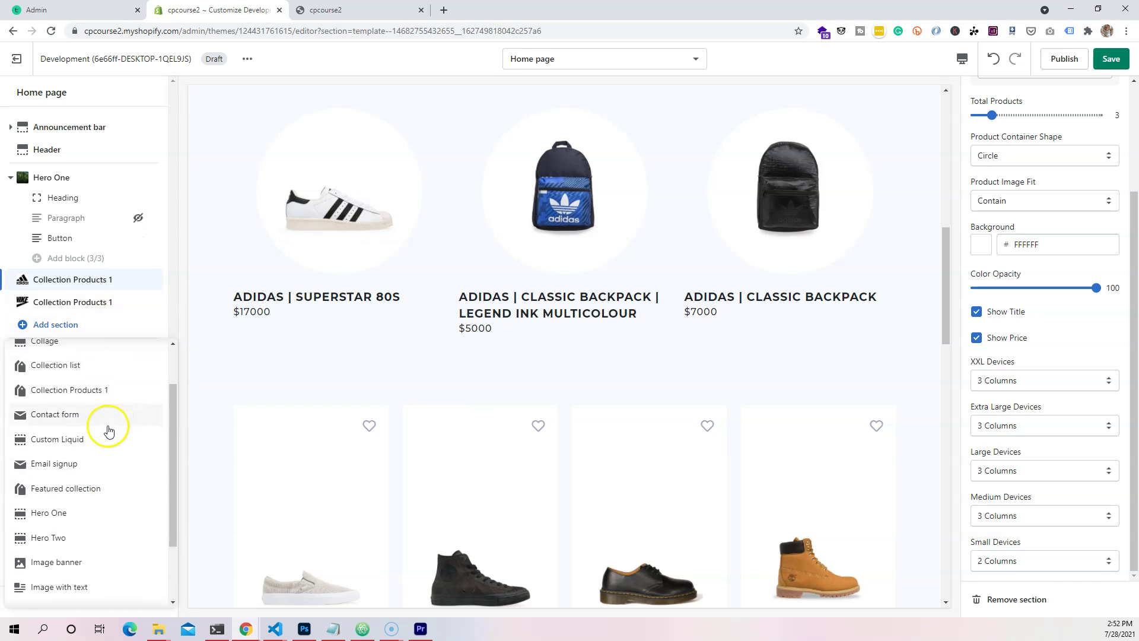
click(85, 545)
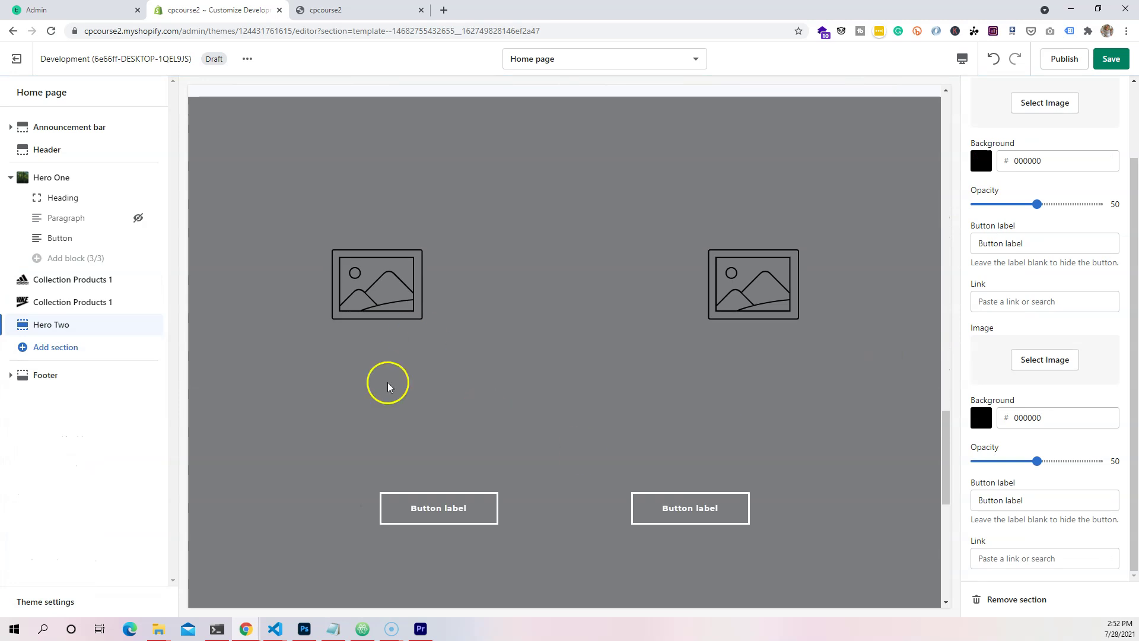
scroll(1062, 158, up, 3)
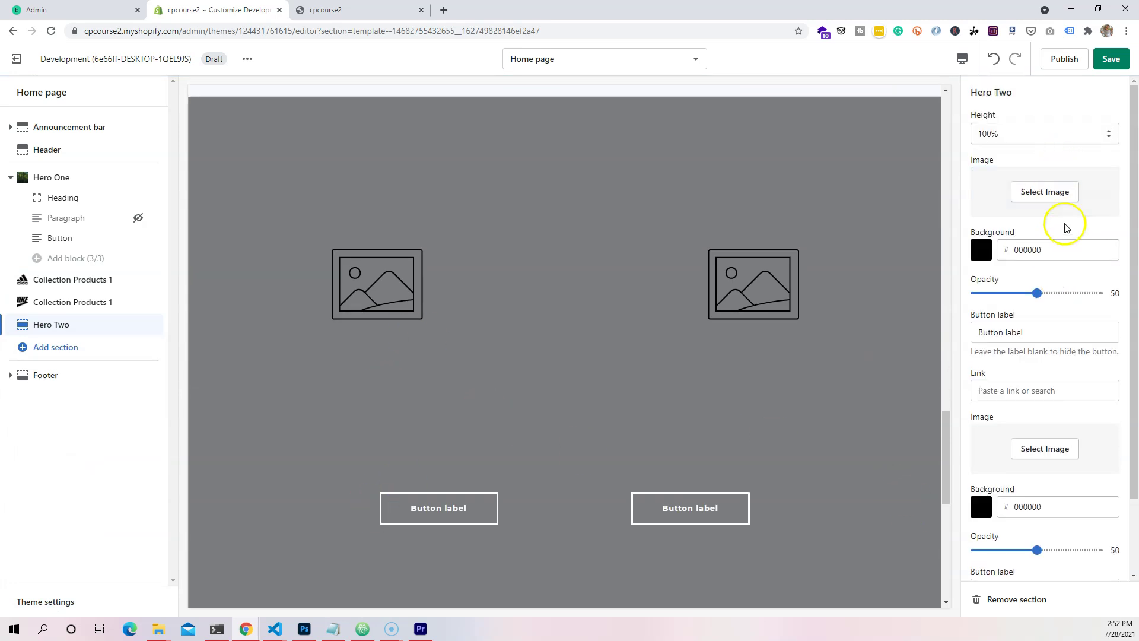
click(1044, 190)
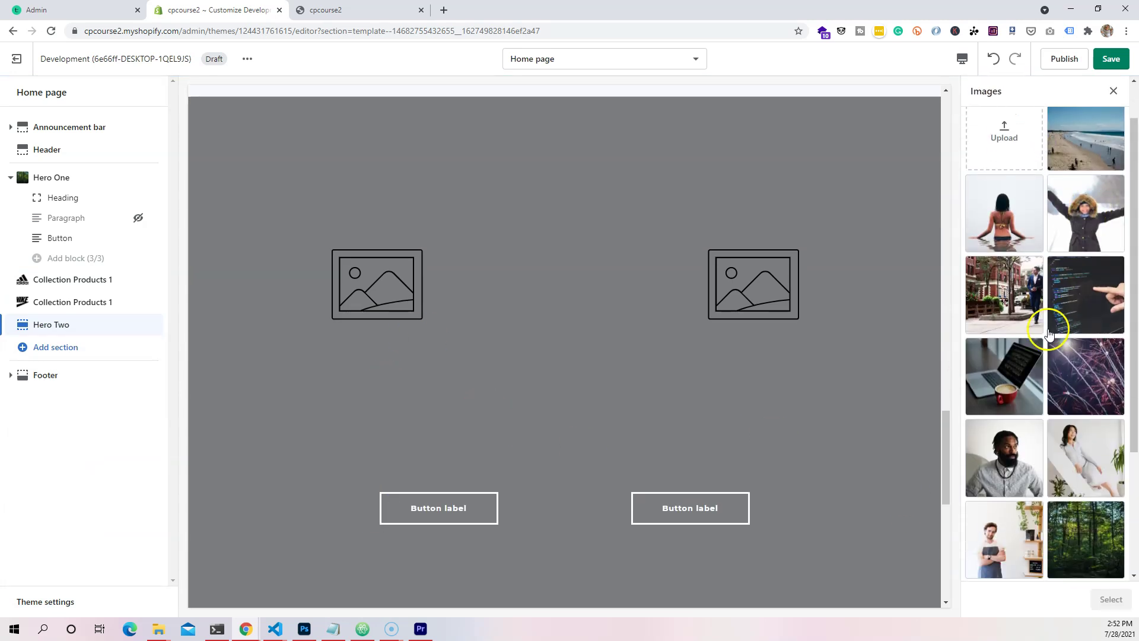
scroll(1093, 267, down, 3)
click(1003, 278)
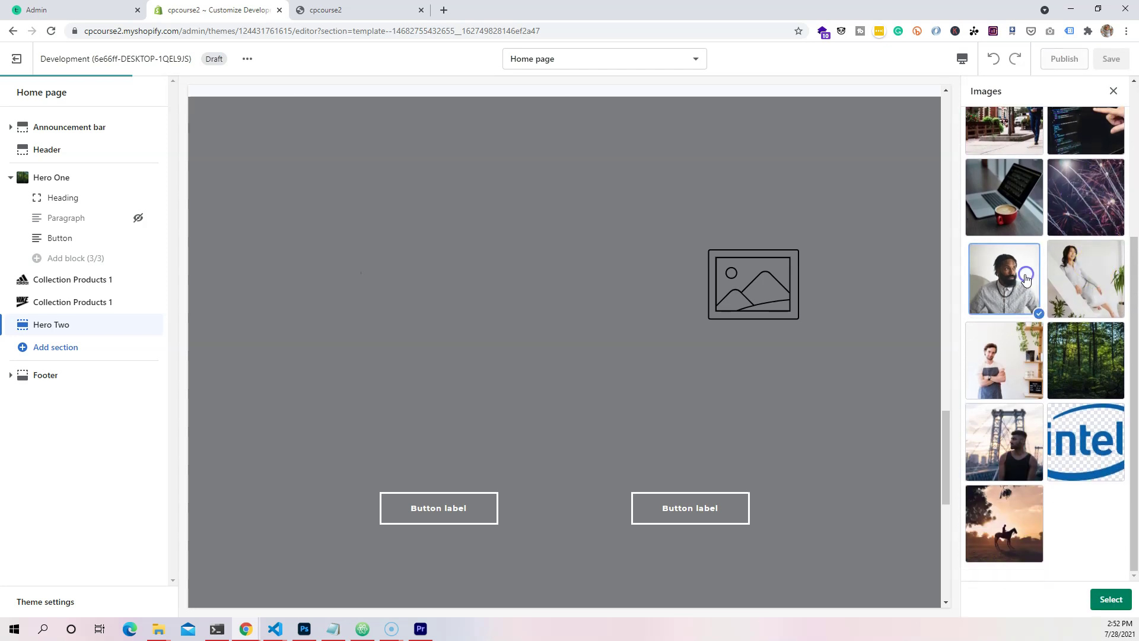
click(1099, 599)
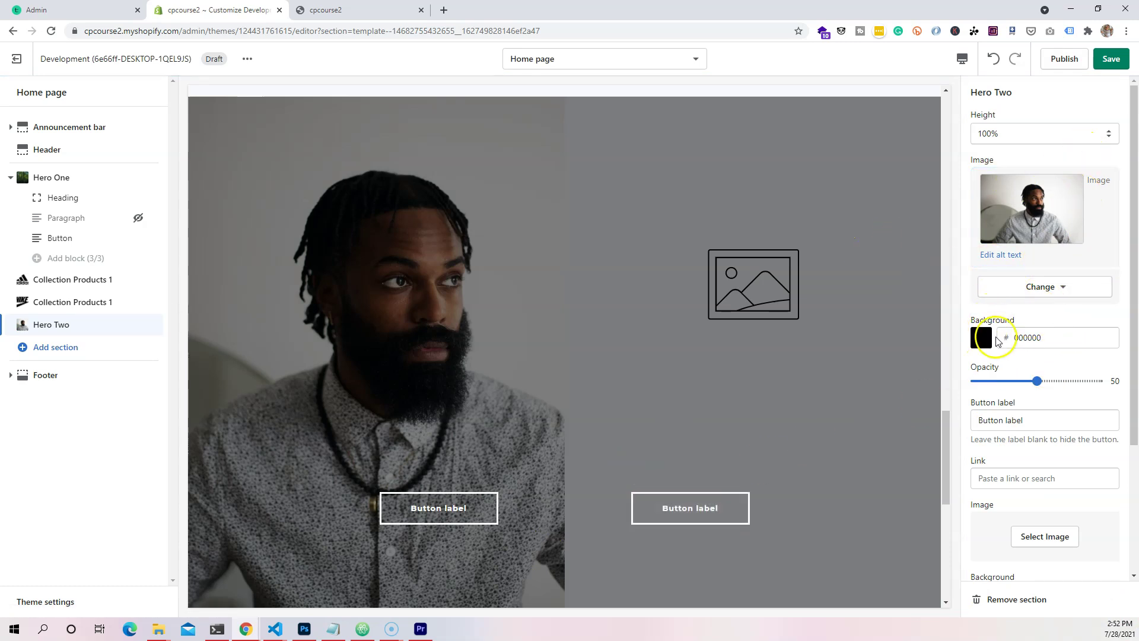
Tint the first Hero Two image with blue background colour 09B1F5
click(982, 339)
click(1085, 409)
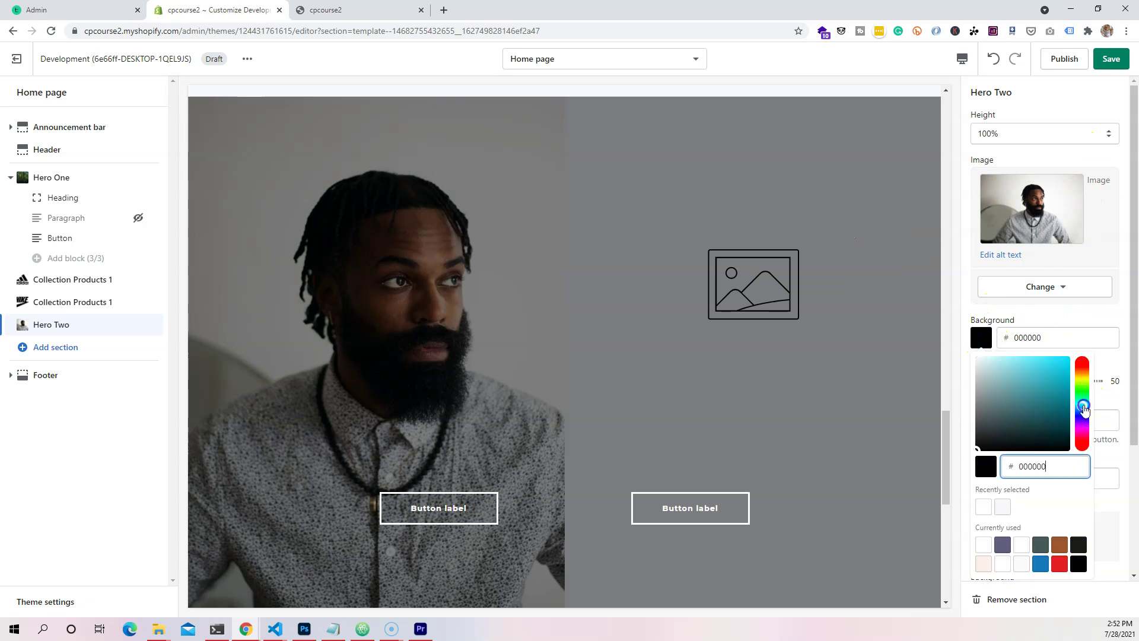
drag(1094, 411, 1087, 413)
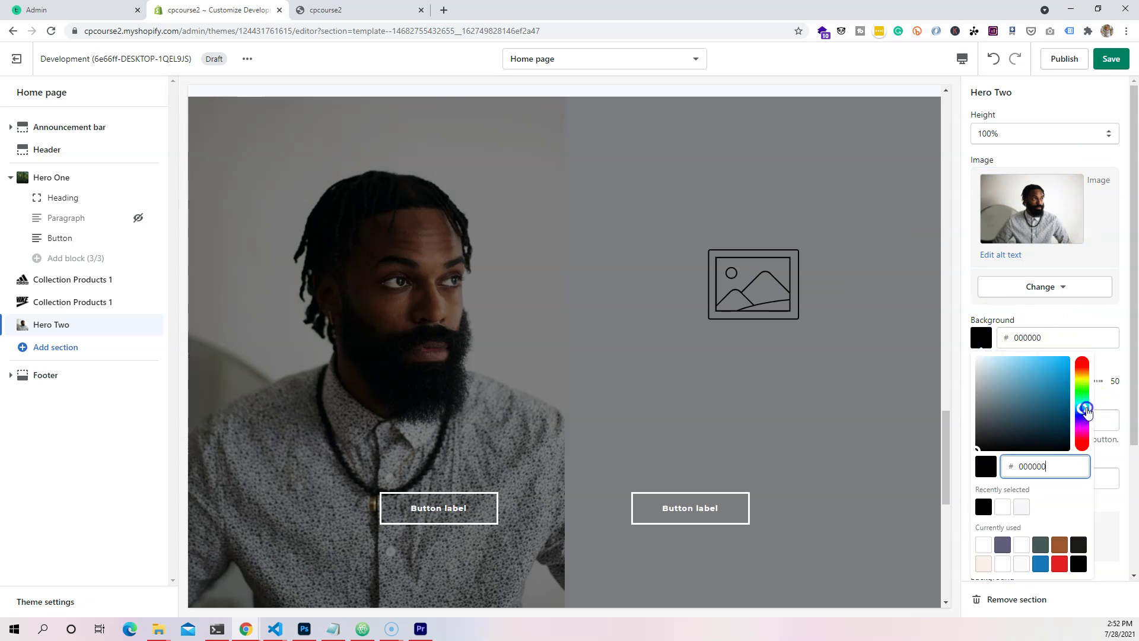
click(1065, 361)
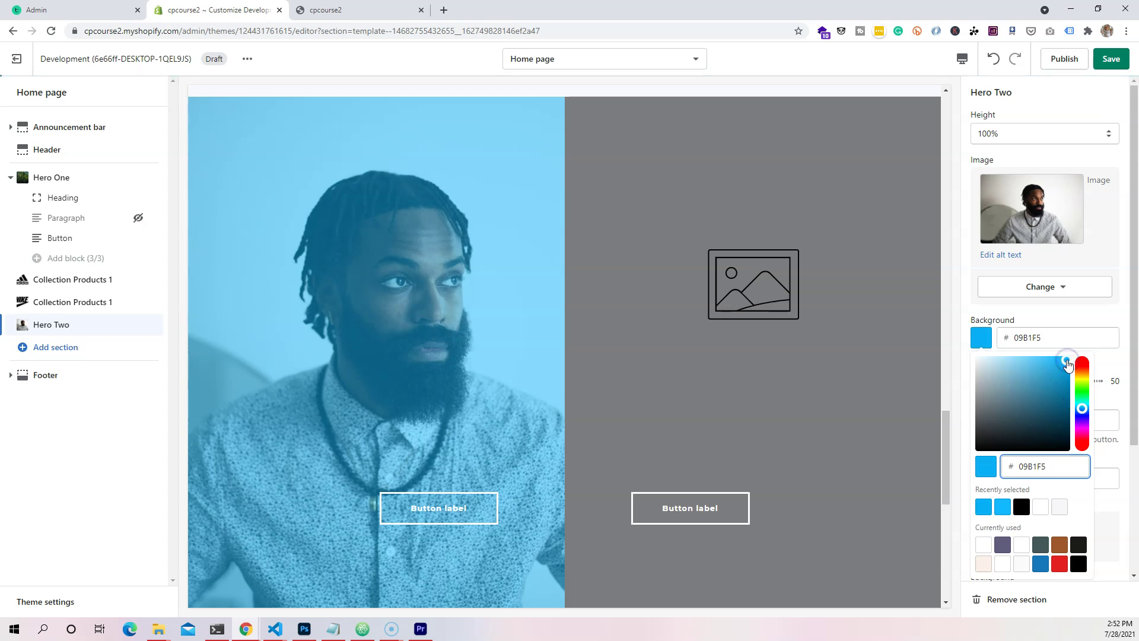
click(1110, 319)
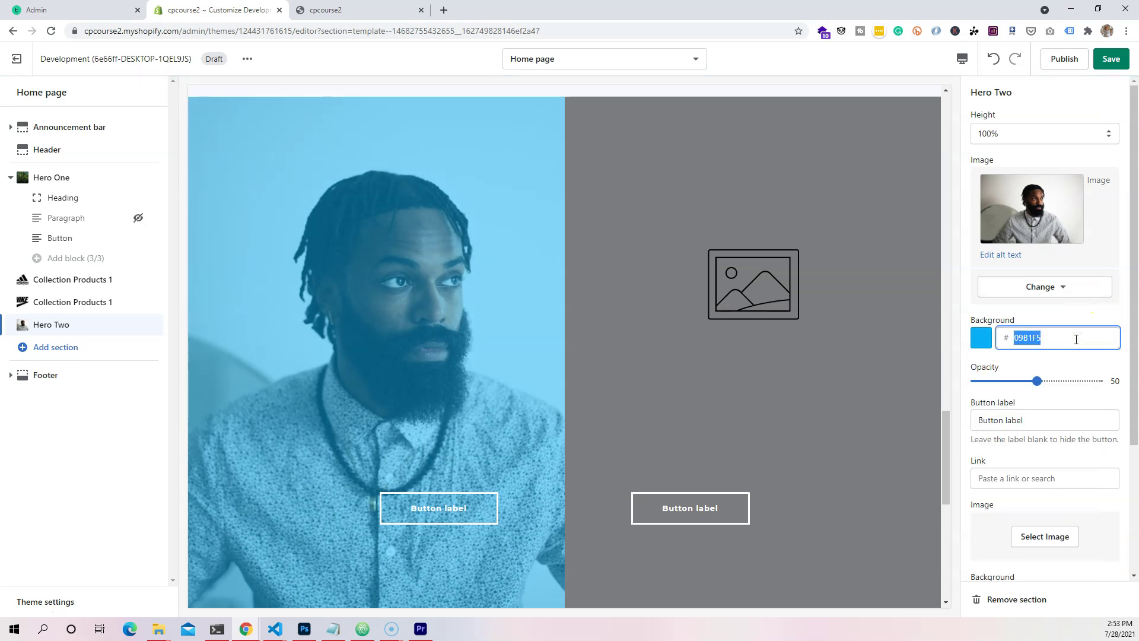
scroll(1077, 415, down, 3)
scroll(1044, 333, up, 2)
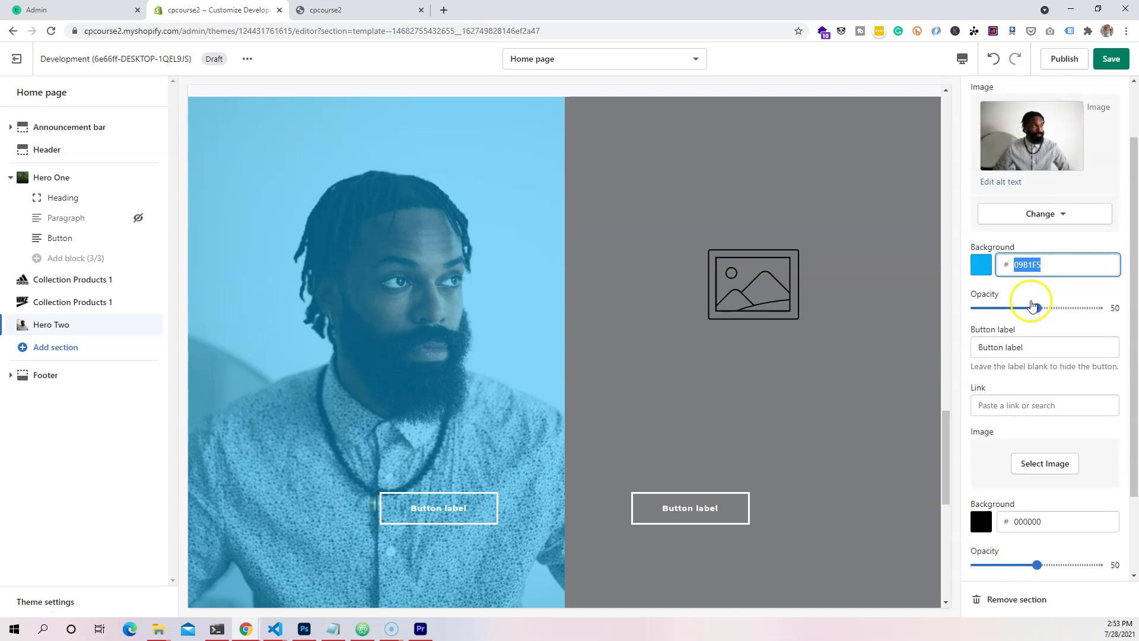
click(1033, 346)
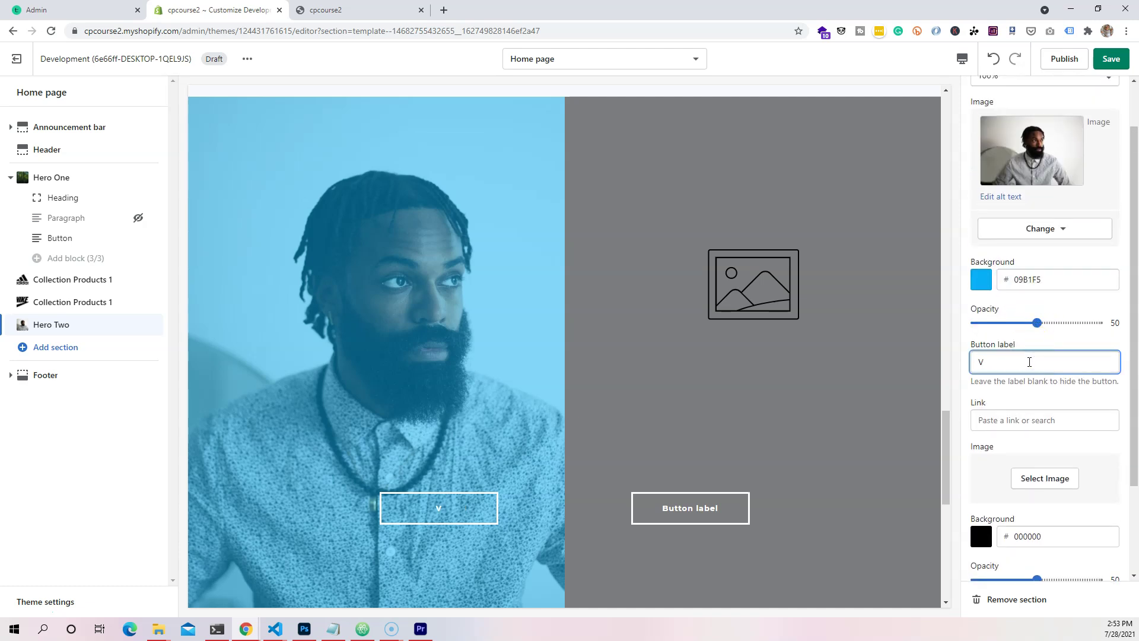
Link the left Hero Two button to the MEN collection, replacing the initial NIKE link
click(1035, 419)
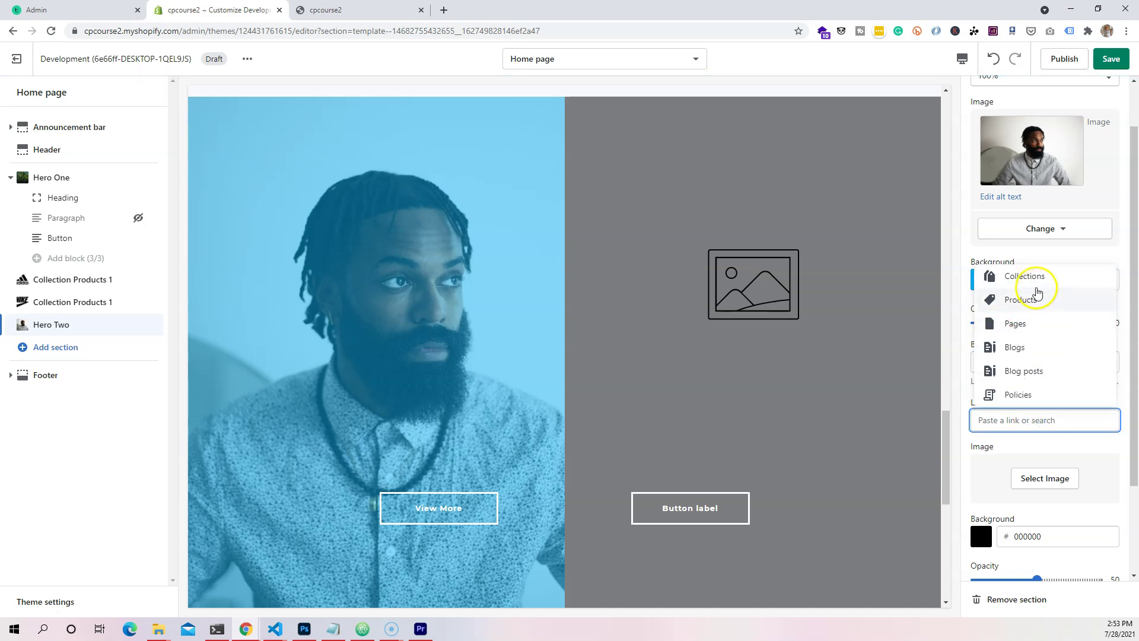
click(1034, 277)
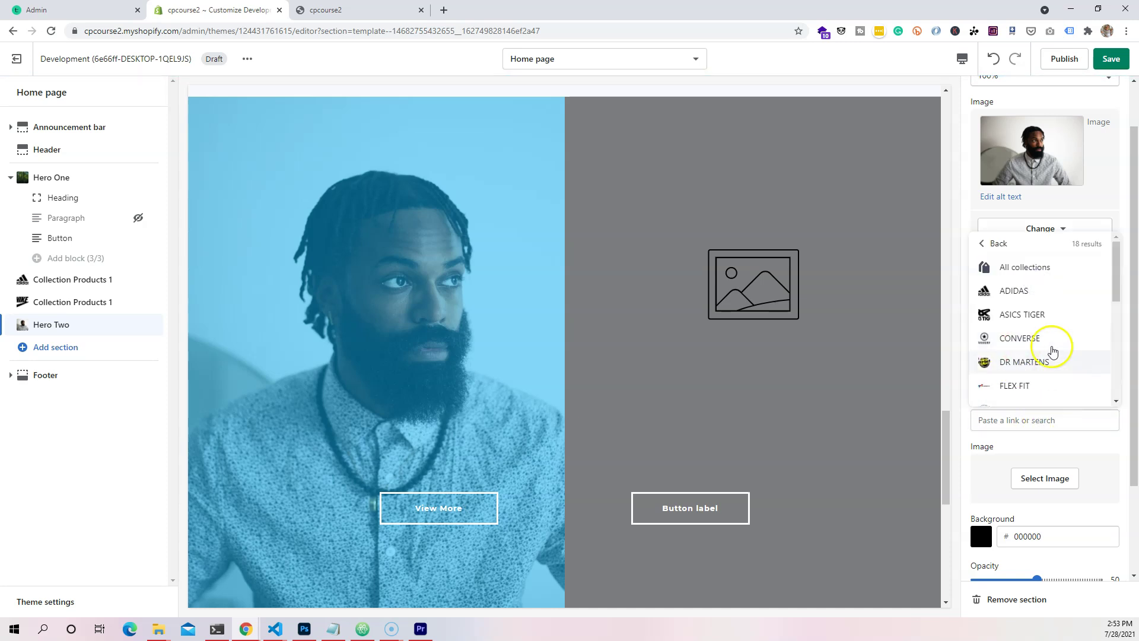
scroll(1050, 347, down, 5)
scroll(1020, 320, up, 2)
click(1022, 337)
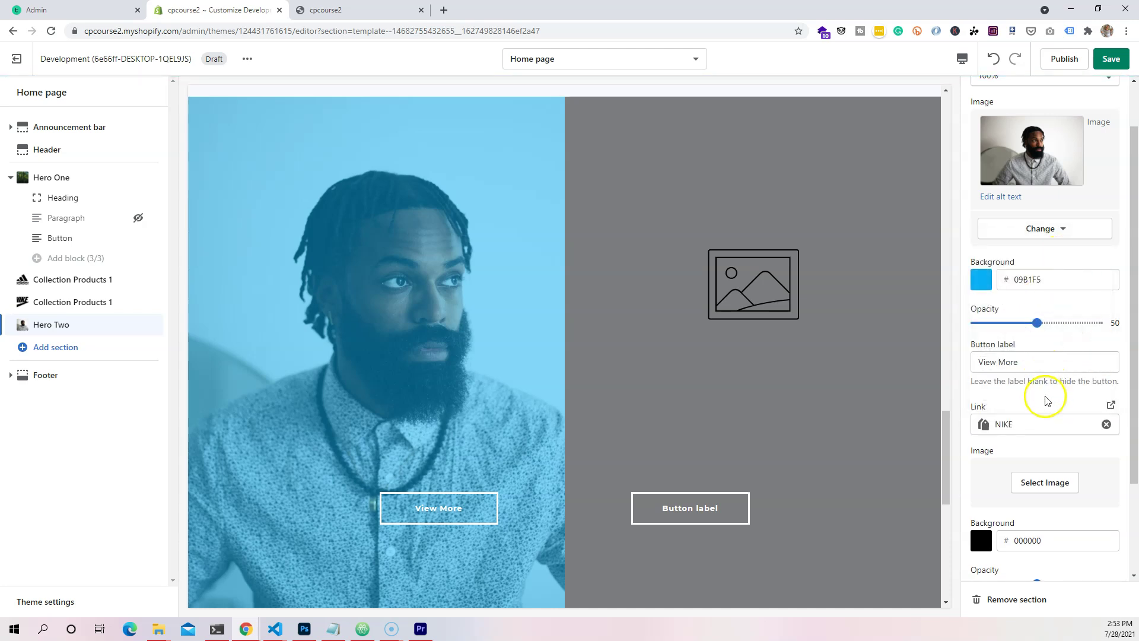
click(1047, 424)
click(1028, 283)
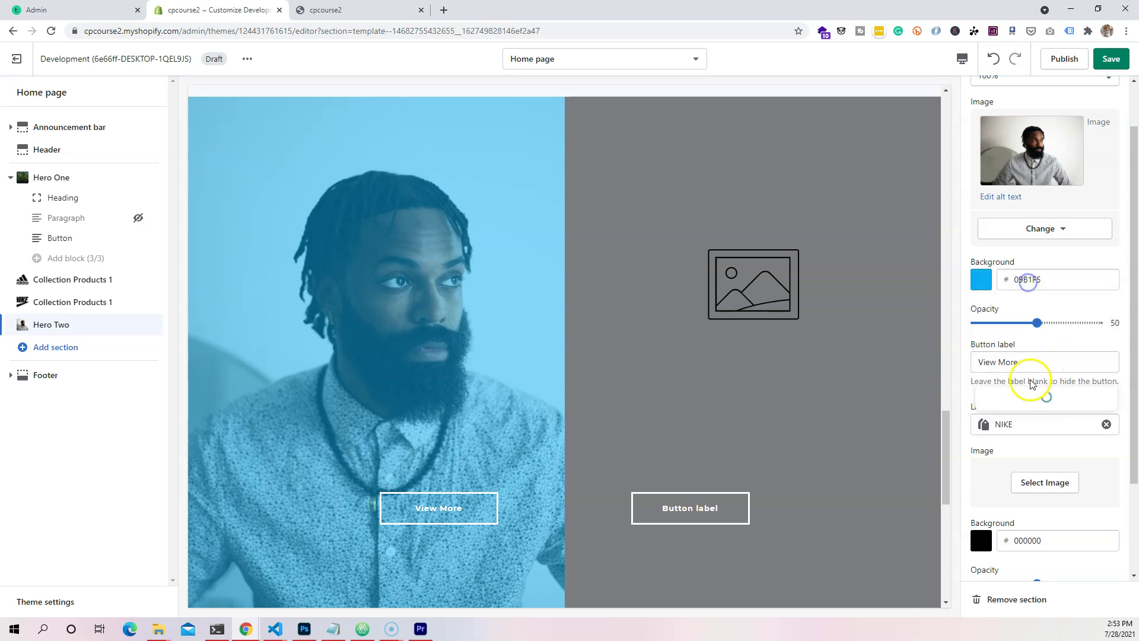
scroll(1035, 362, down, 5)
scroll(1040, 341, up, 2)
scroll(1042, 332, up, 2)
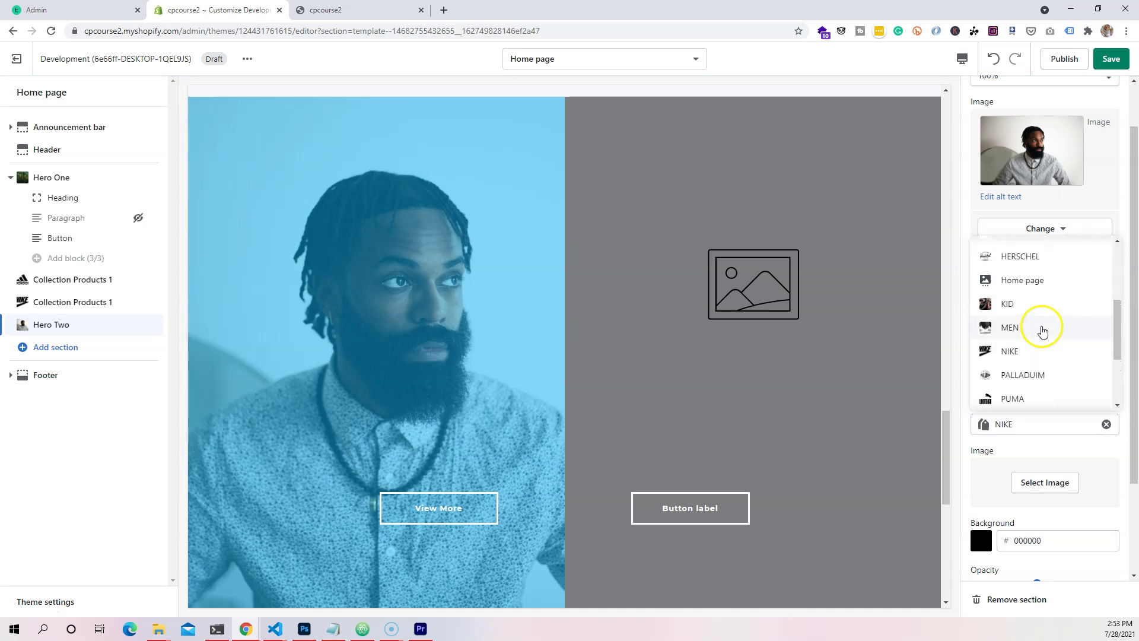
click(1042, 326)
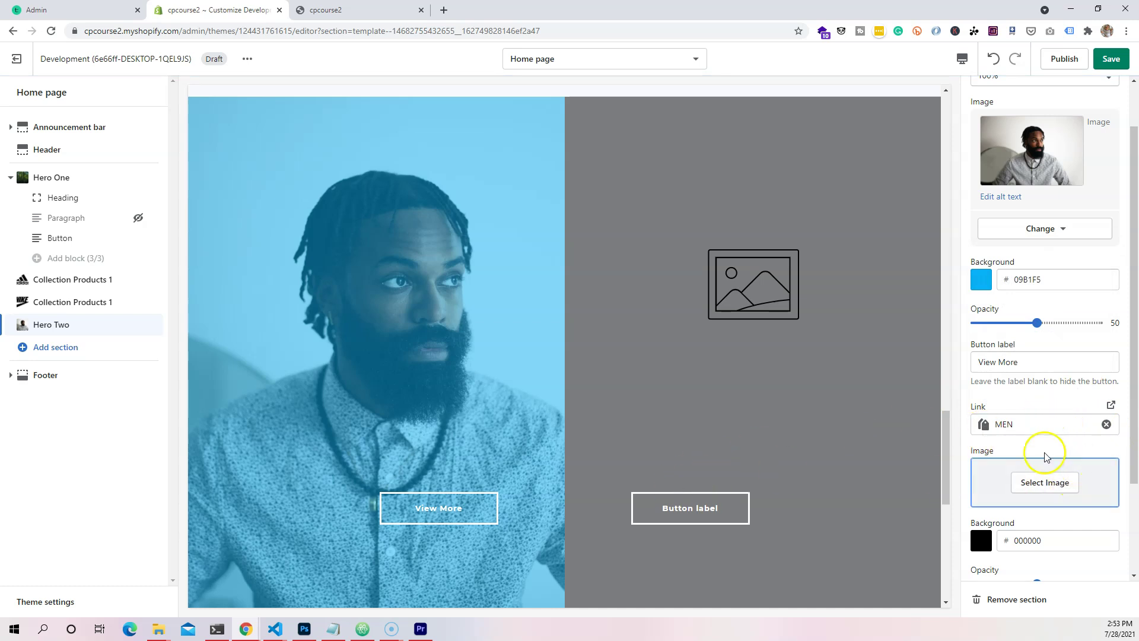
scroll(1044, 456, down, 2)
Fill Hero Two's right half with the photo of a woman sitting among plants
click(1052, 361)
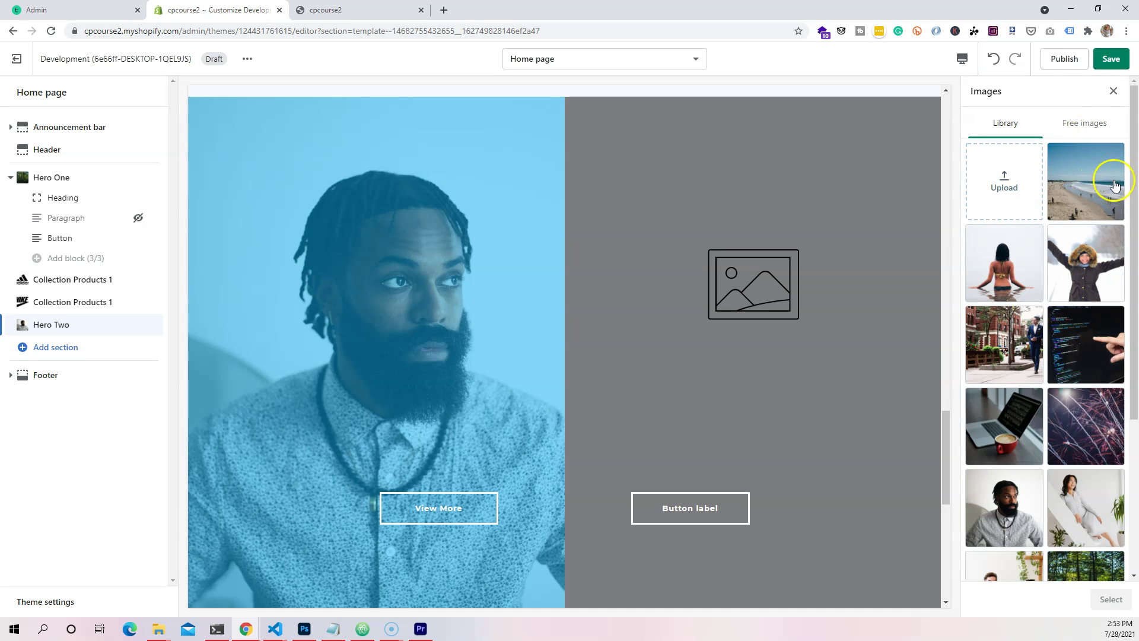
scroll(1097, 303, down, 2)
click(1088, 383)
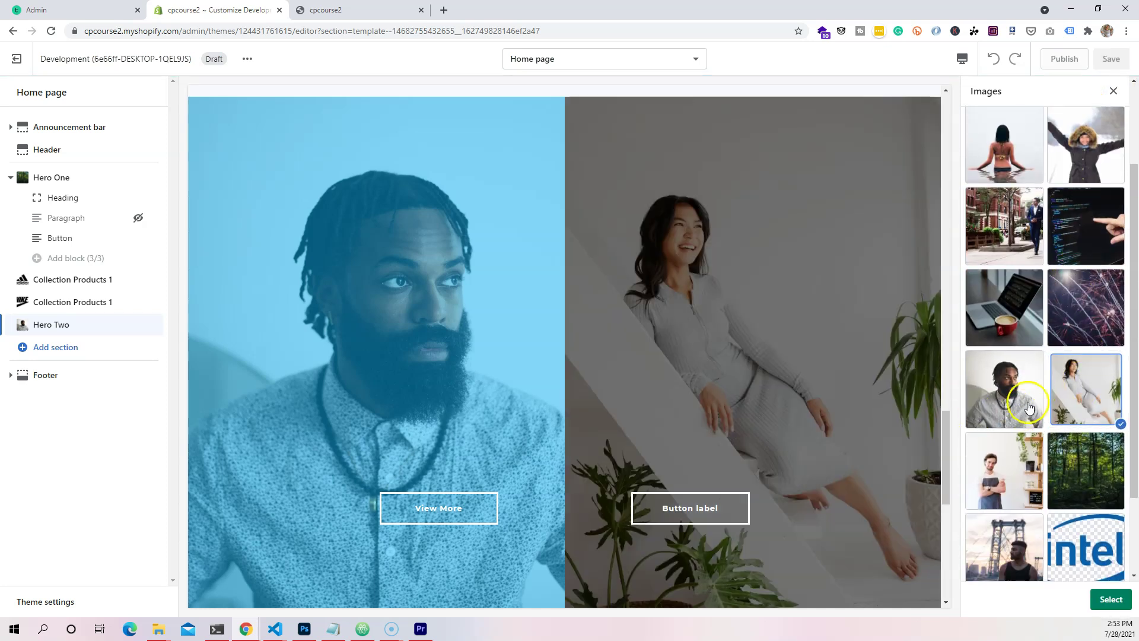
scroll(1032, 409, down, 2)
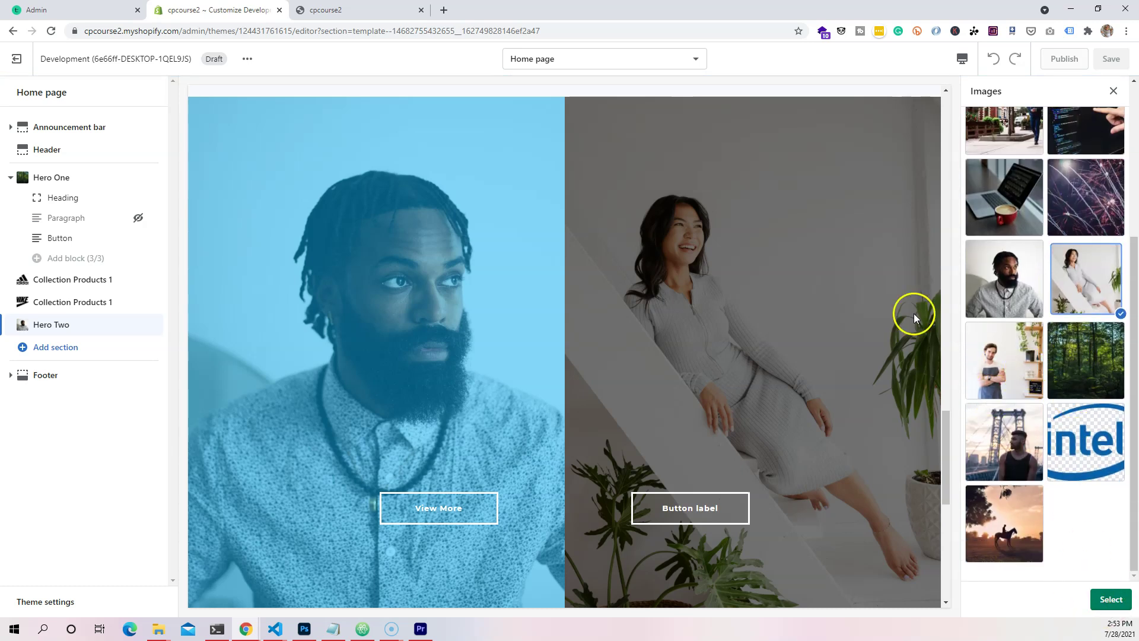
scroll(1134, 214, up, 4)
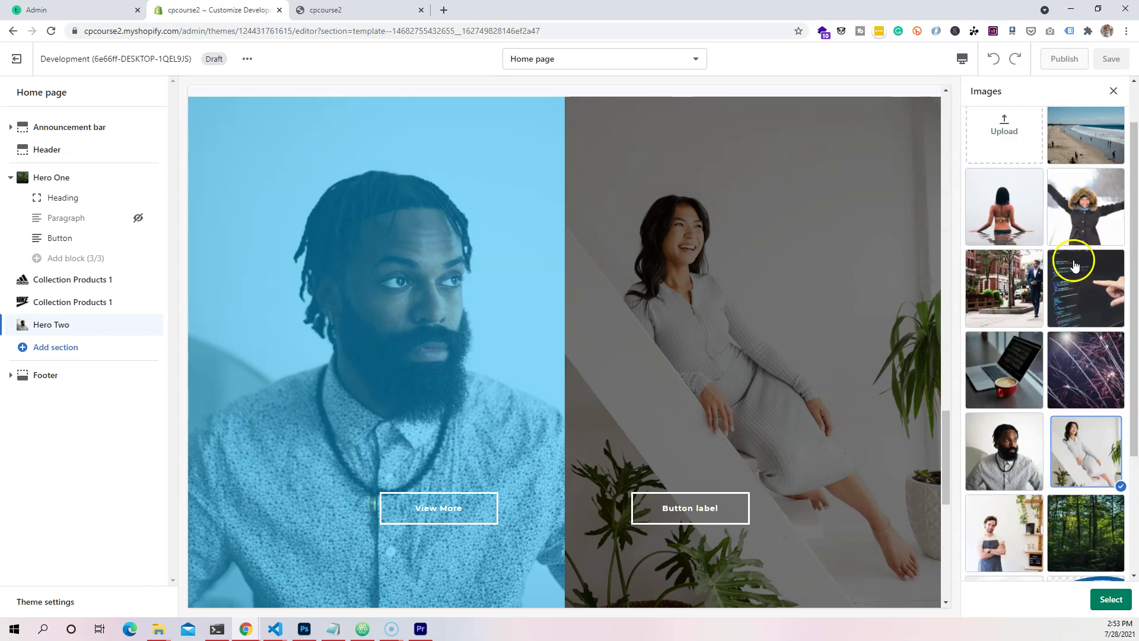
click(1108, 599)
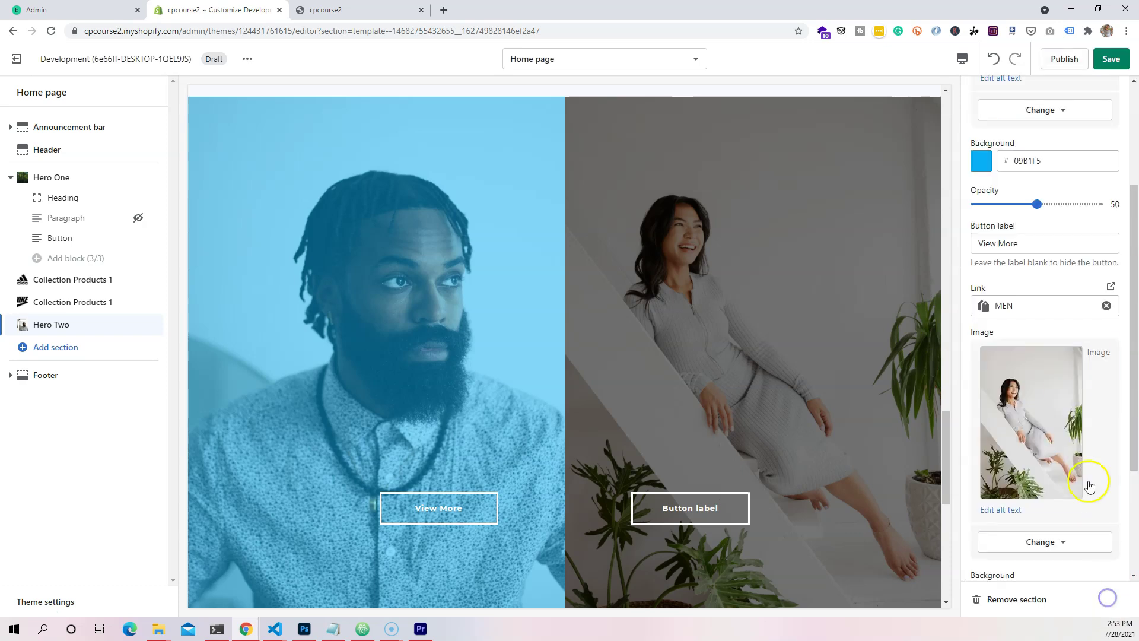
scroll(1094, 534, down, 3)
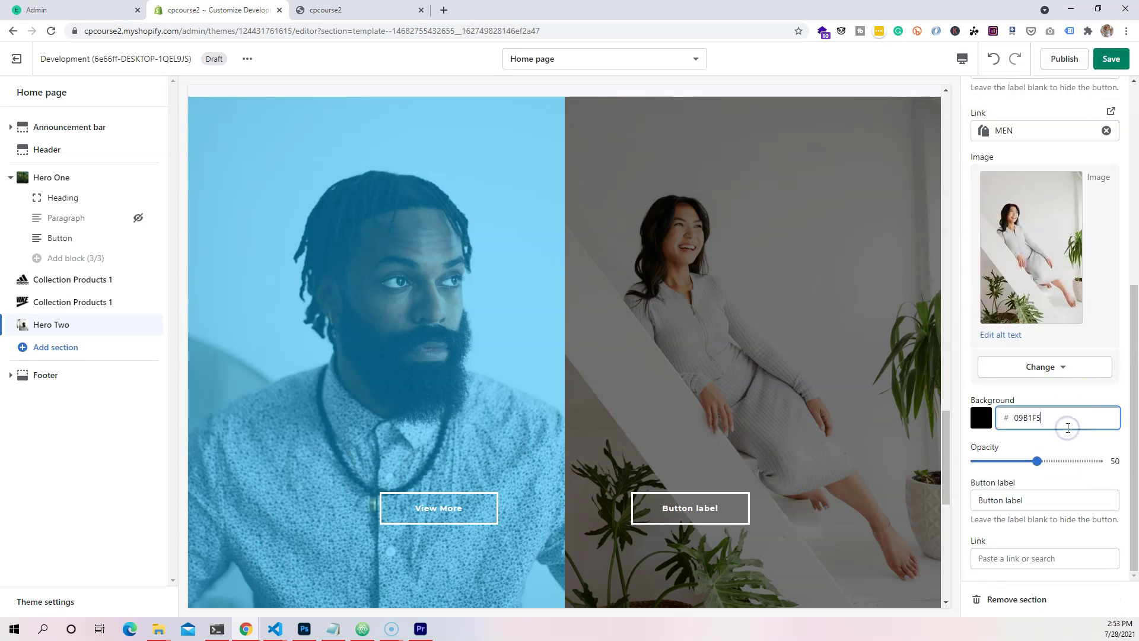
Apply the 09B1F5 blue tint to the right image and link its Women button to the WOMEN collection
click(1010, 442)
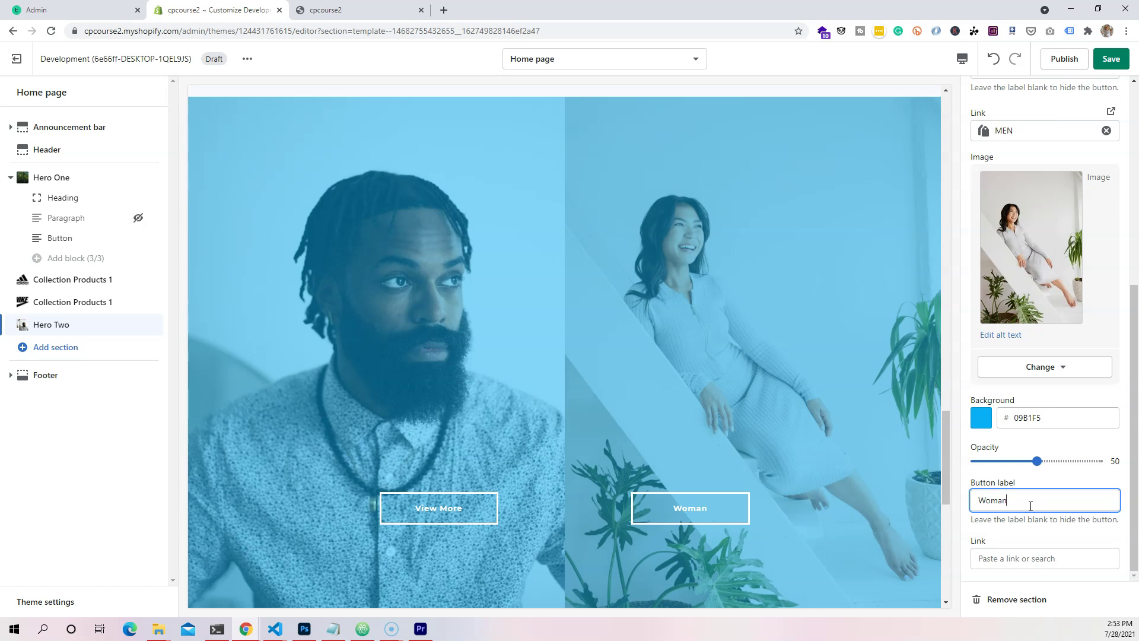
click(1036, 558)
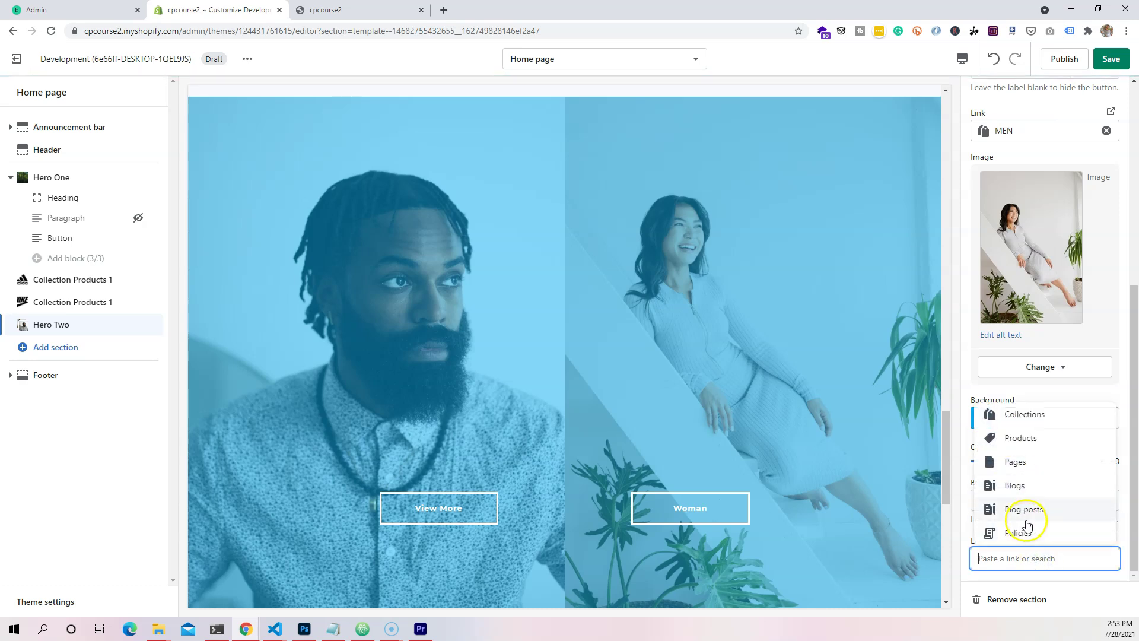
click(1032, 418)
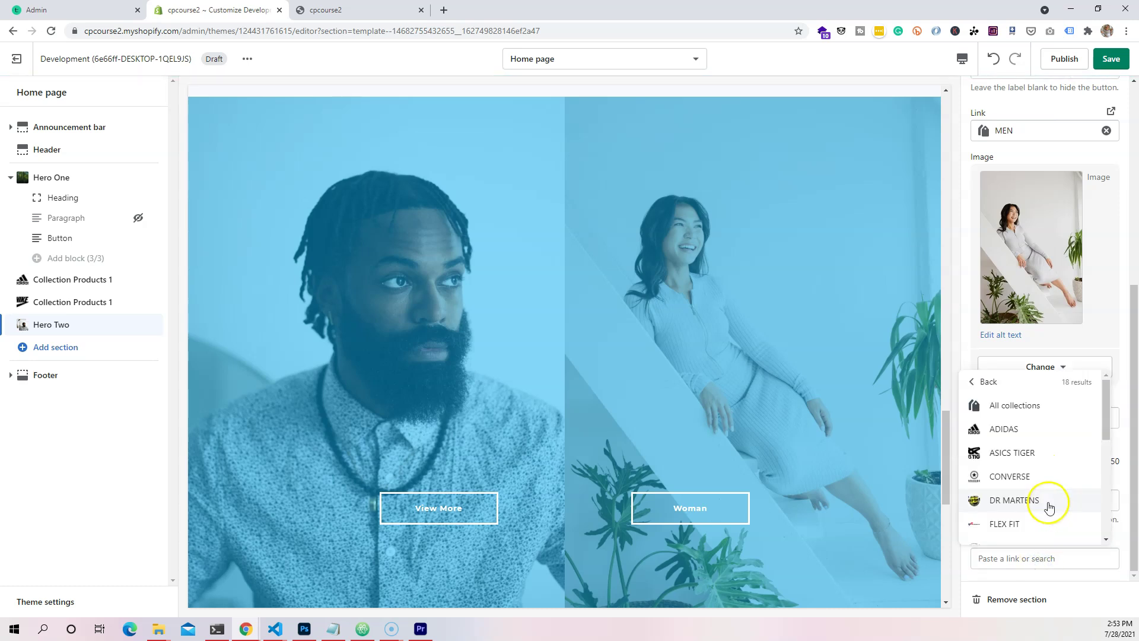
scroll(1051, 486, down, 5)
click(1037, 526)
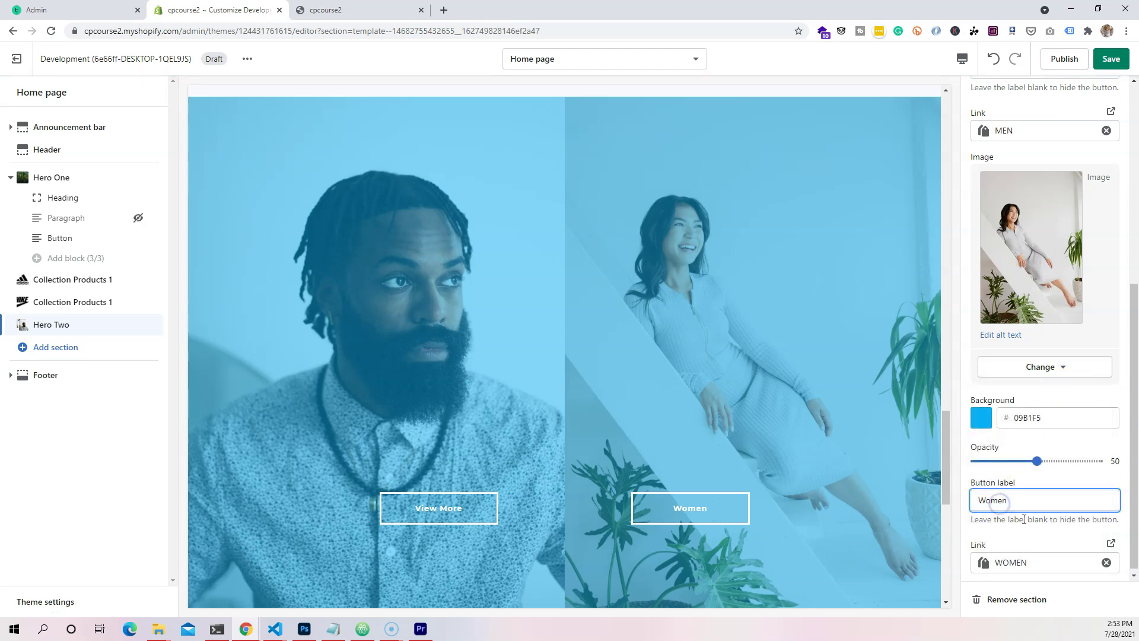
Review the Men button's link options, leaving them unchanged
scroll(1026, 510, up, 6)
click(1017, 482)
click(968, 443)
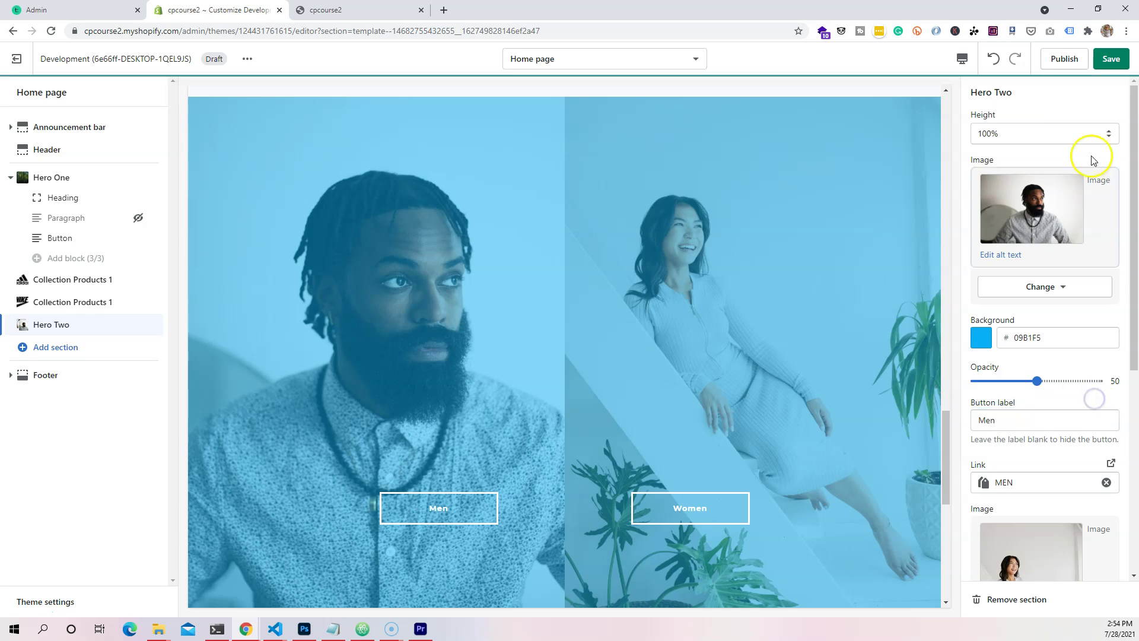
Save the theme changes
click(1110, 60)
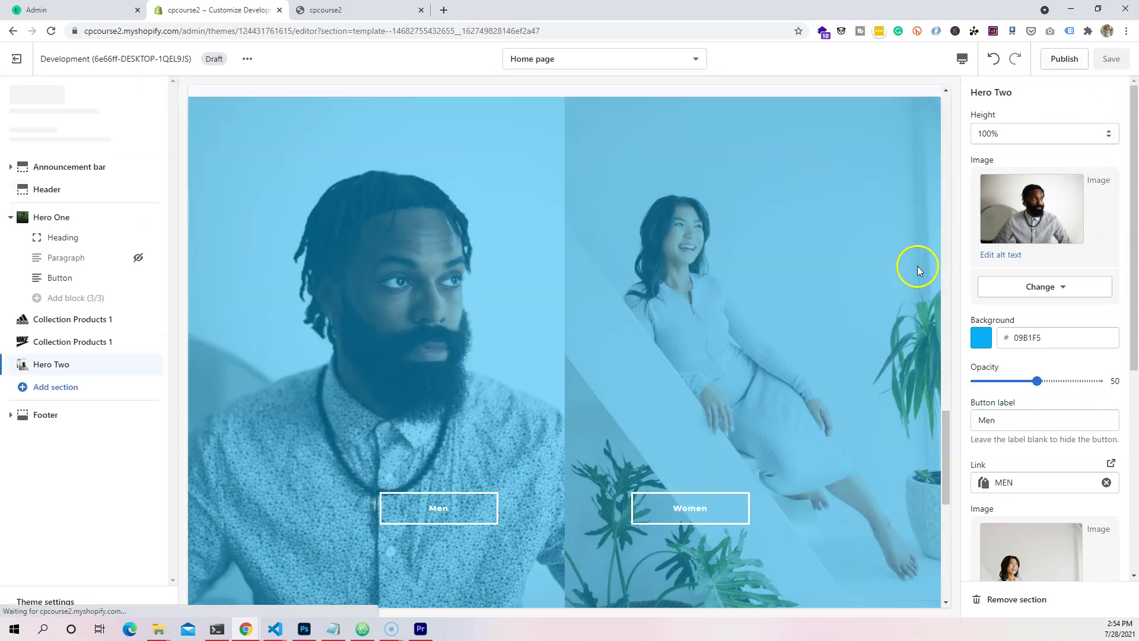
scroll(549, 352, down, 15)
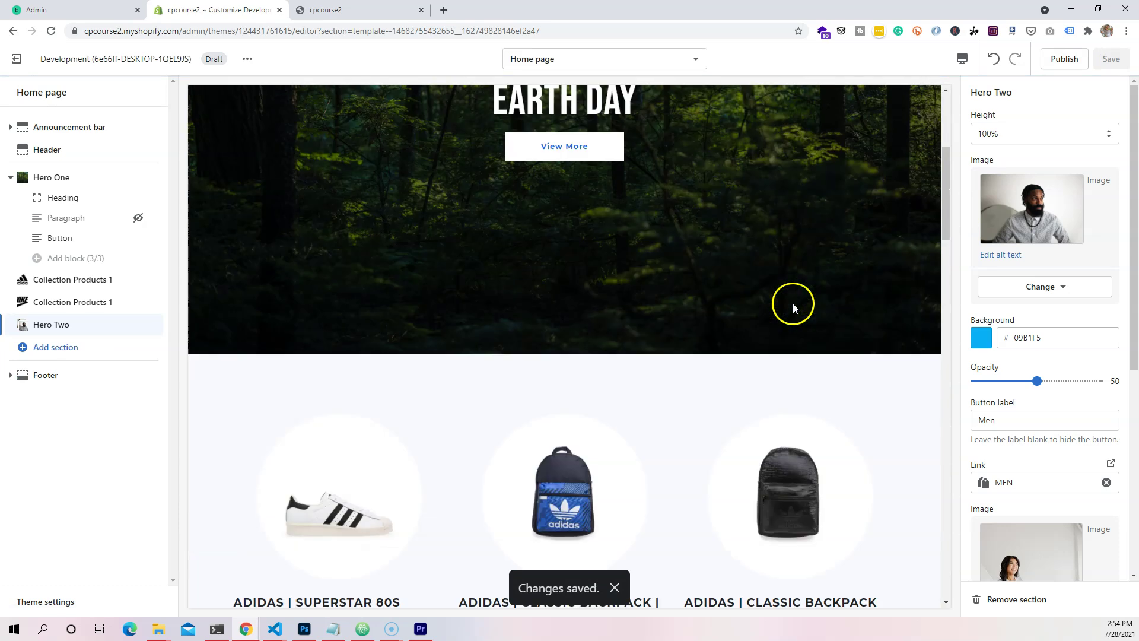
scroll(591, 409, up, 4)
scroll(590, 407, up, 7)
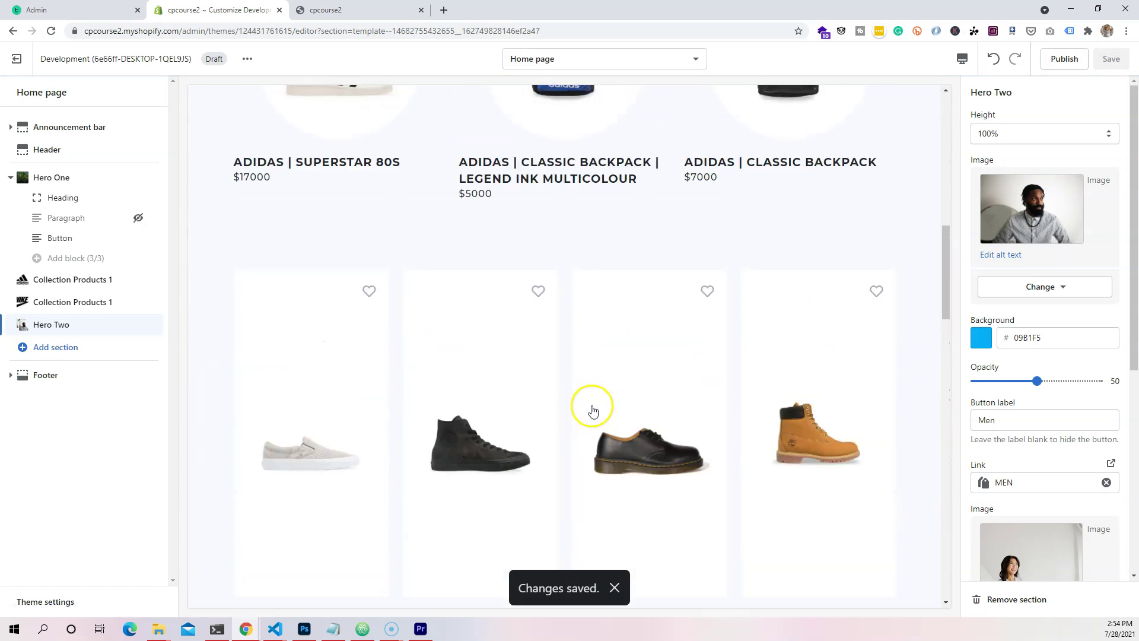
scroll(590, 407, down, 9)
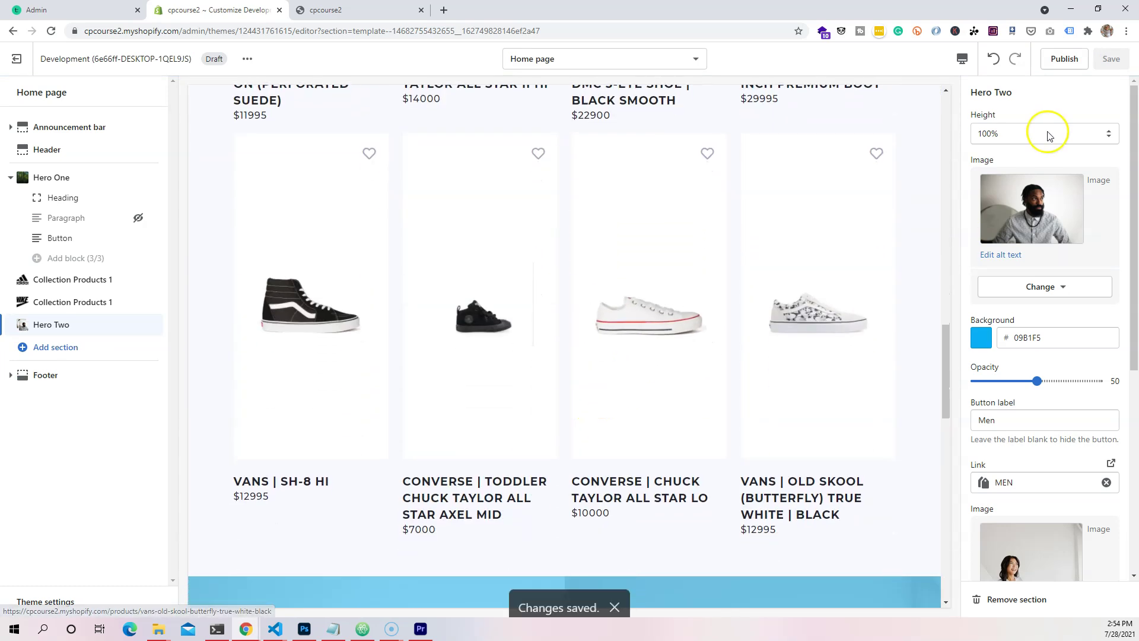
Set Hero Two's height to 50%
click(1106, 133)
click(1037, 159)
scroll(739, 505, down, 5)
scroll(738, 503, down, 2)
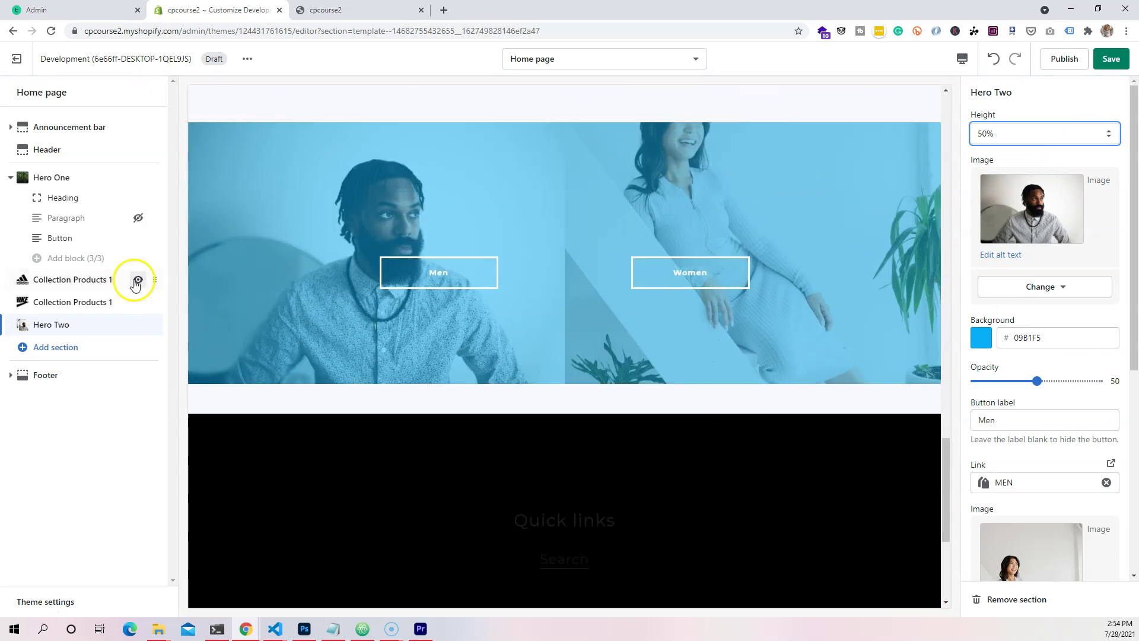
Drag Hero Two up in the sidebar to sit between the two Collection Products 1 sections
drag(151, 324, 149, 298)
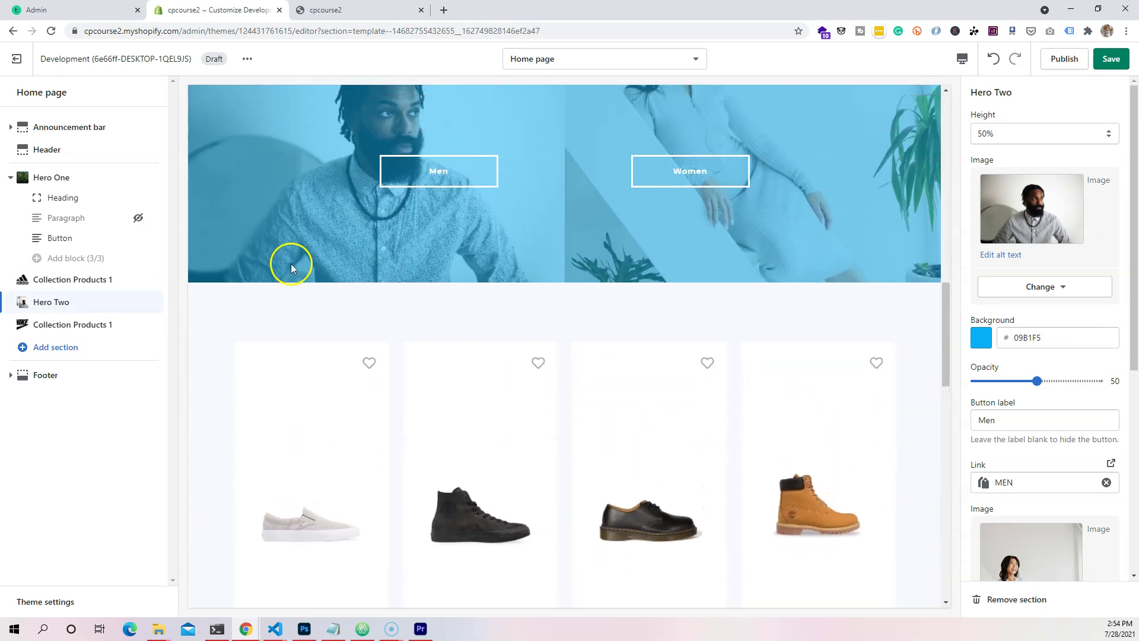
scroll(1044, 407, down, 4)
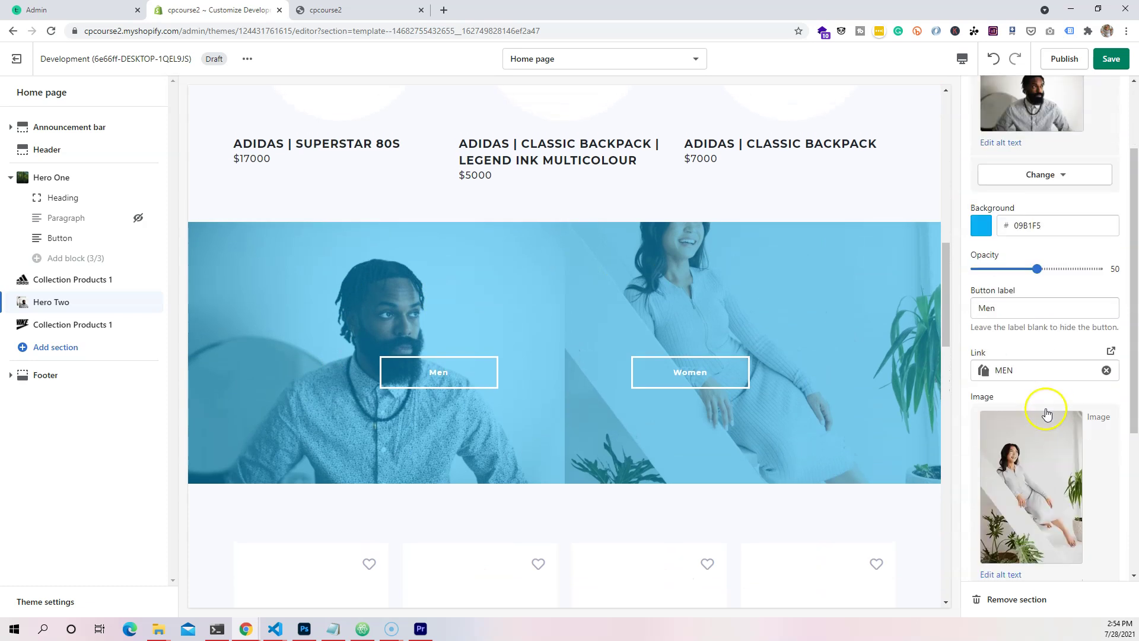
Swap the Women half's image for the photo of a woman standing in water
click(1053, 549)
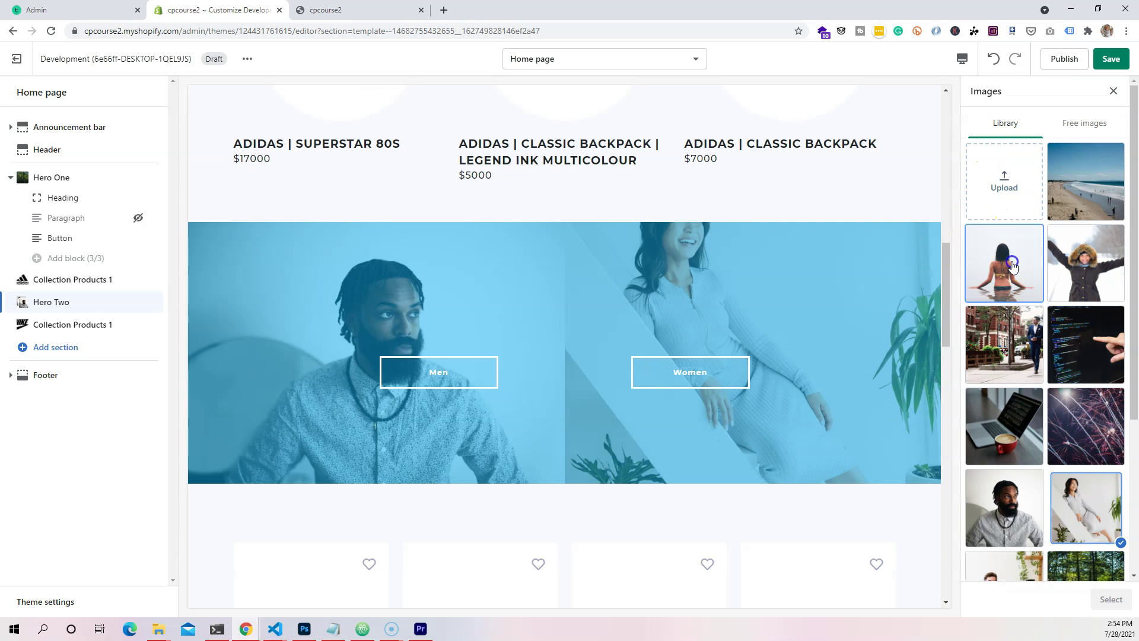
click(1012, 265)
click(1100, 600)
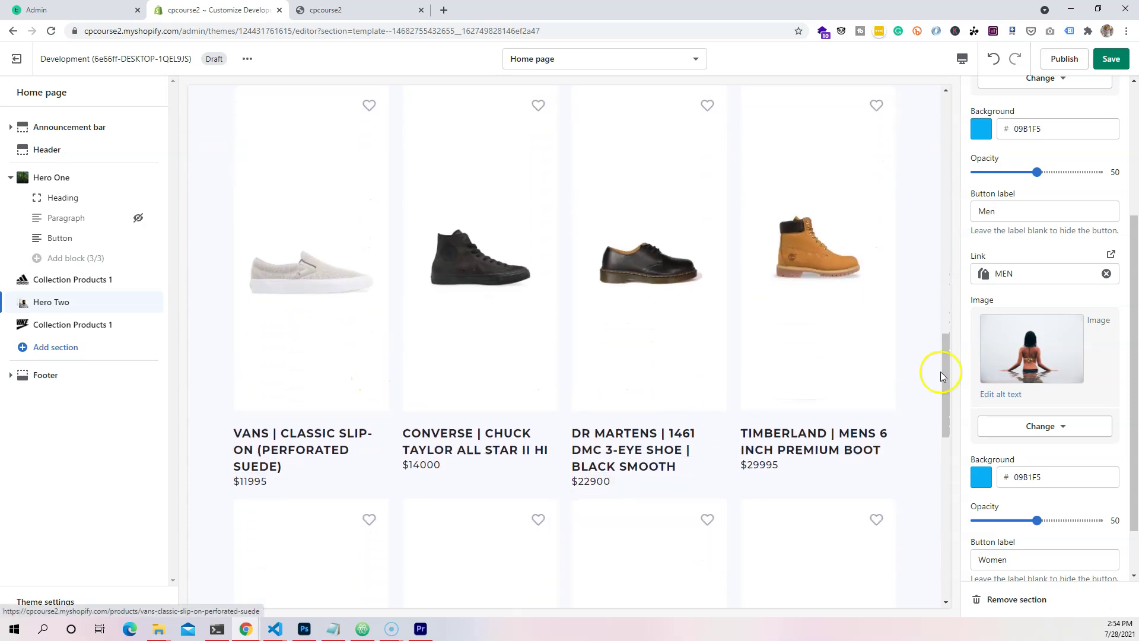
scroll(312, 344, down, 10)
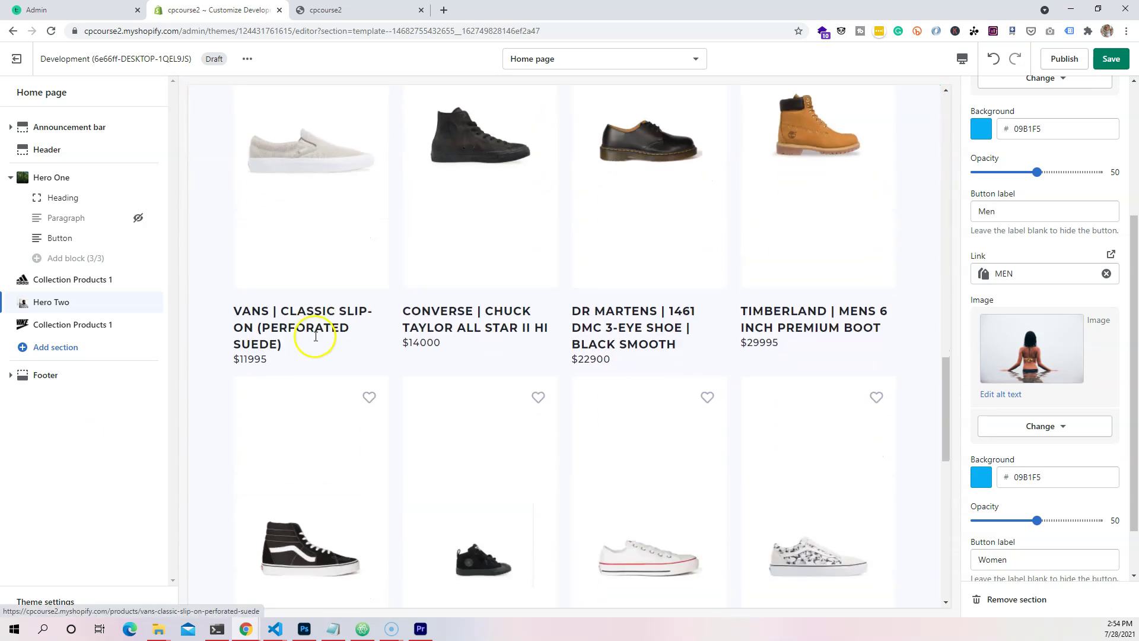
scroll(308, 347, up, 15)
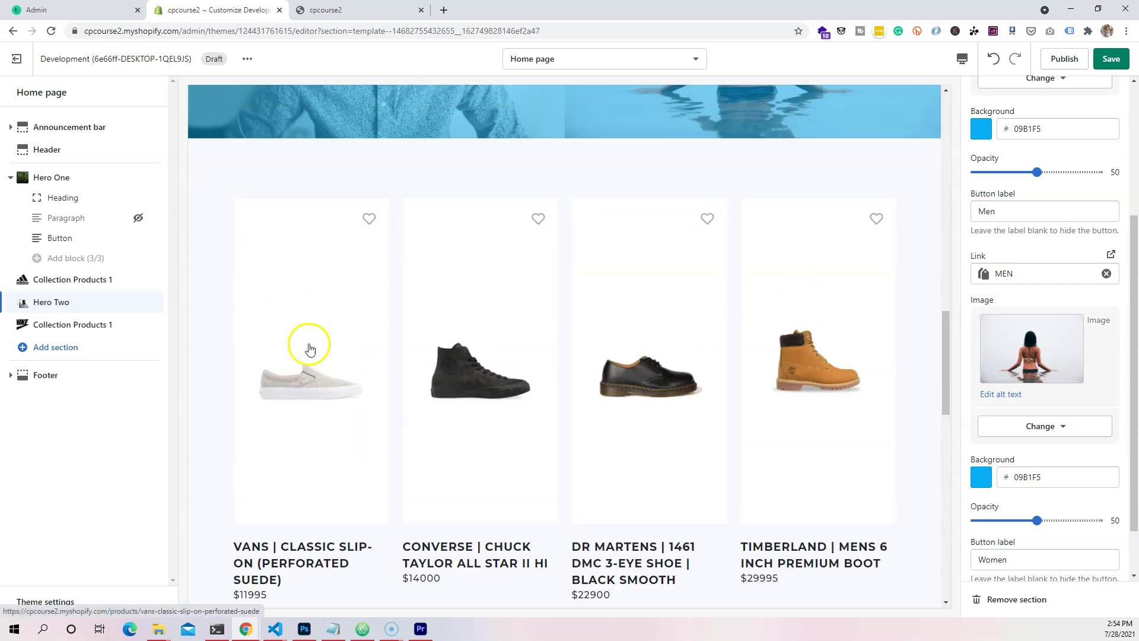
scroll(305, 218, up, 3)
scroll(666, 178, down, 10)
scroll(658, 214, down, 5)
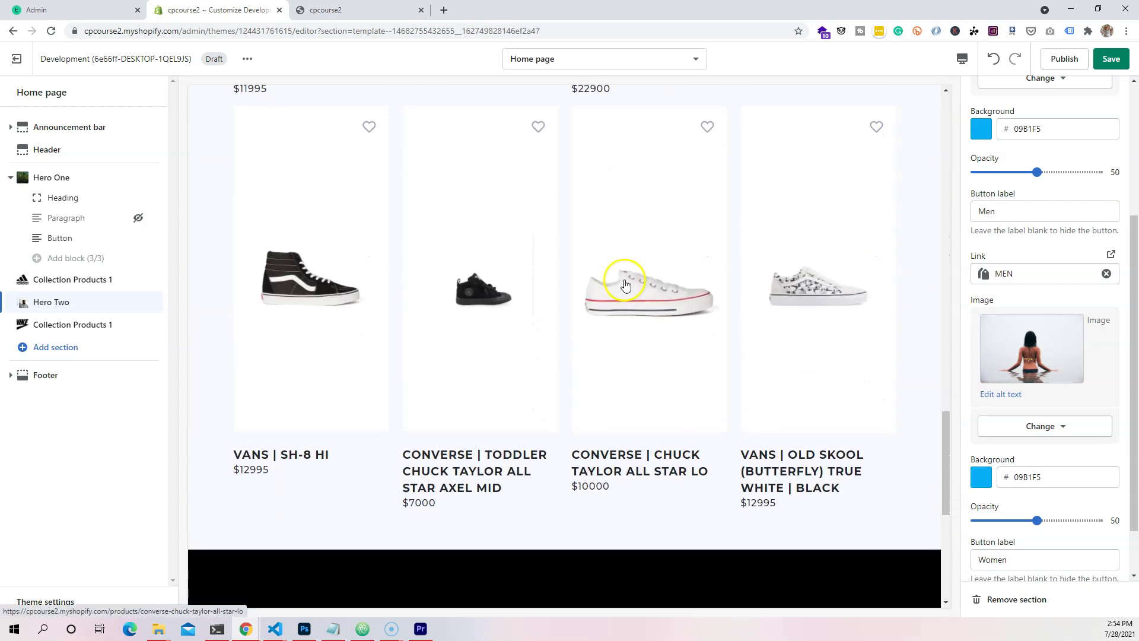
scroll(512, 355, down, 5)
Bring up the list of sections available to add to the Home page
scroll(512, 355, up, 4)
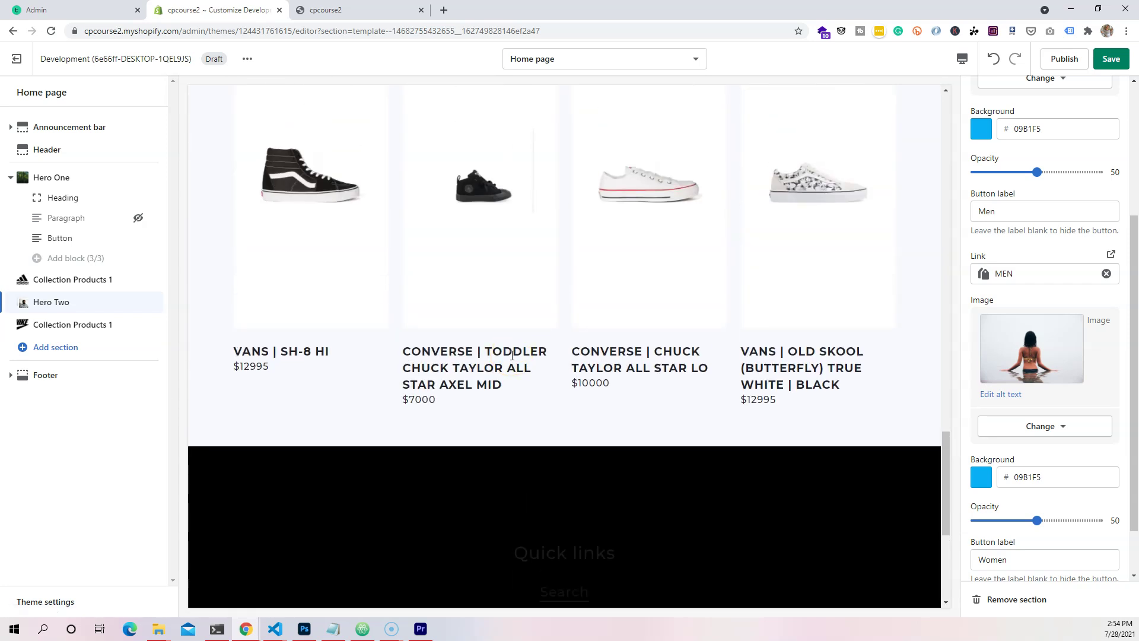
scroll(681, 351, up, 4)
scroll(579, 450, up, 7)
scroll(262, 400, down, 1)
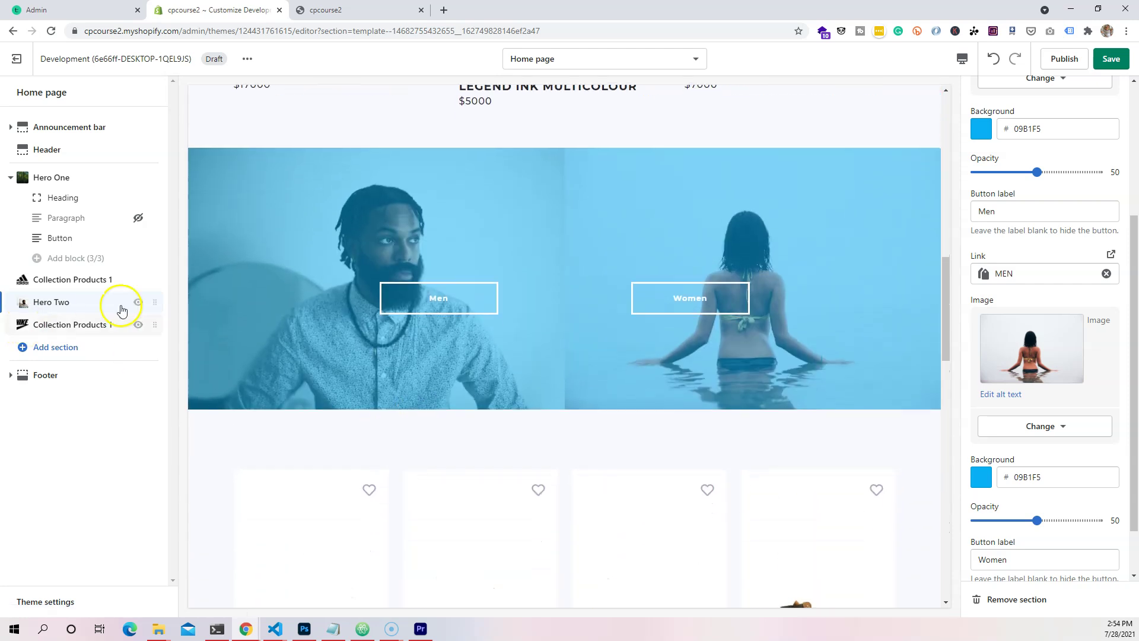
click(59, 353)
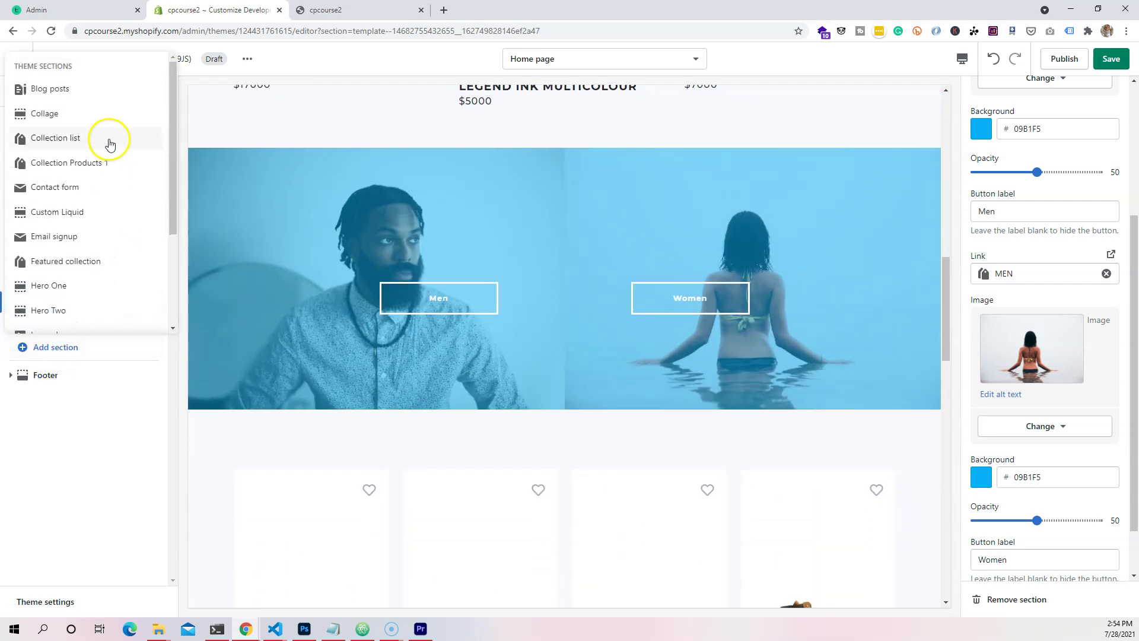
scroll(109, 143, down, 2)
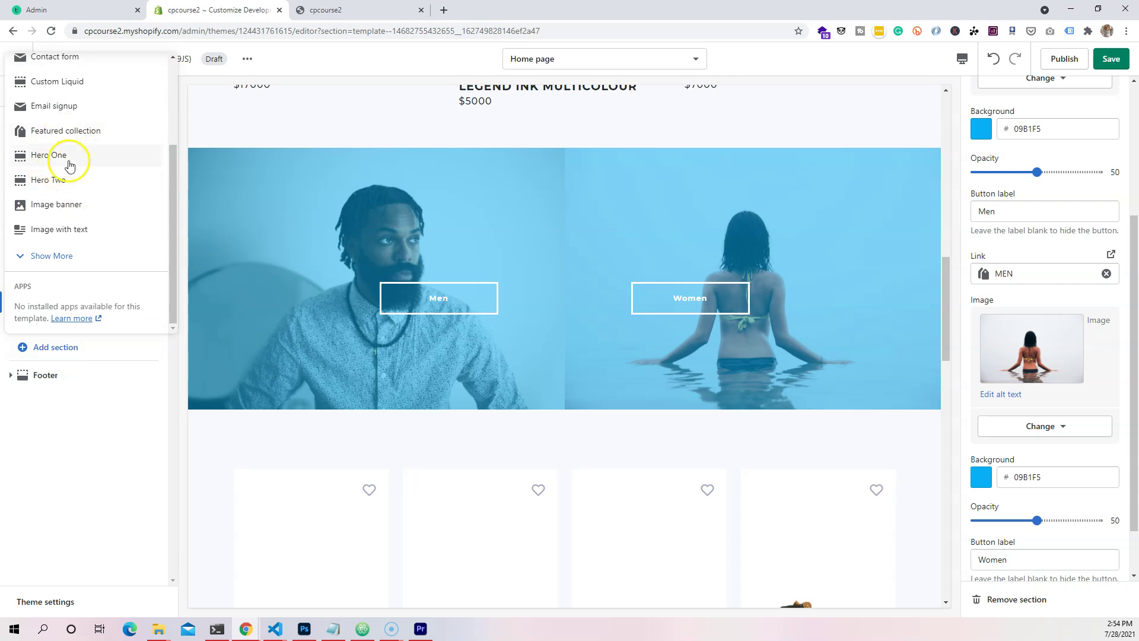